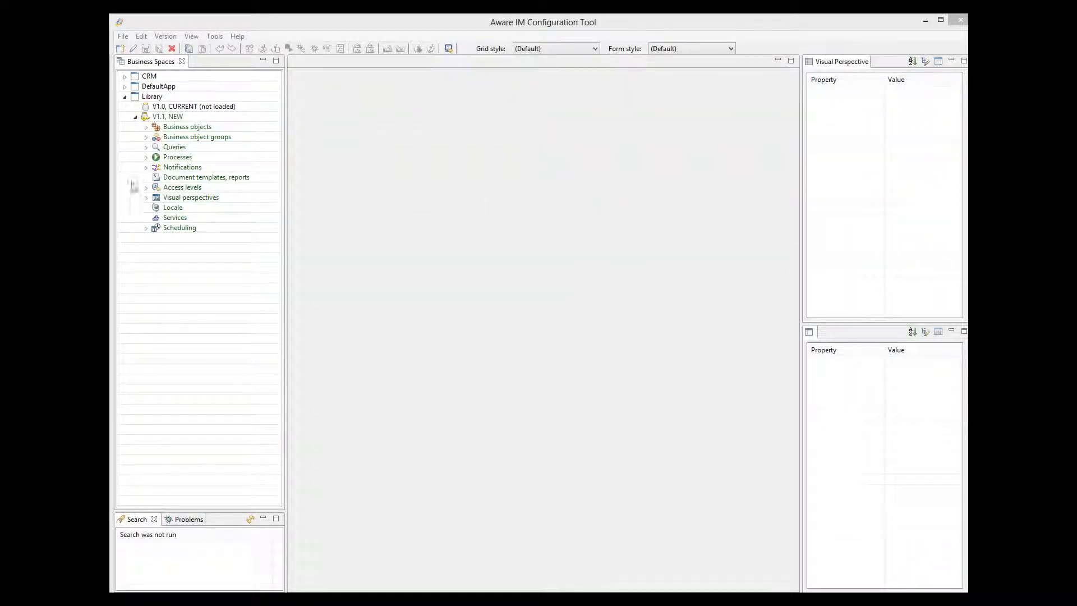
Open the StaffMember visual perspective of the Library V1.1 version and make its Banner frame not visible.
click(147, 198)
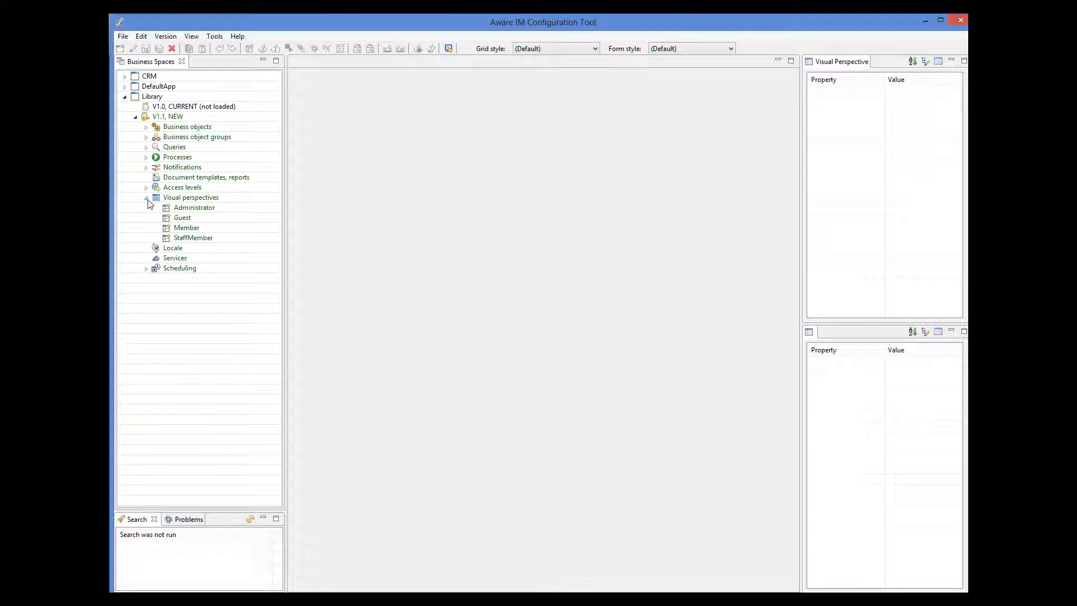
double_click(189, 239)
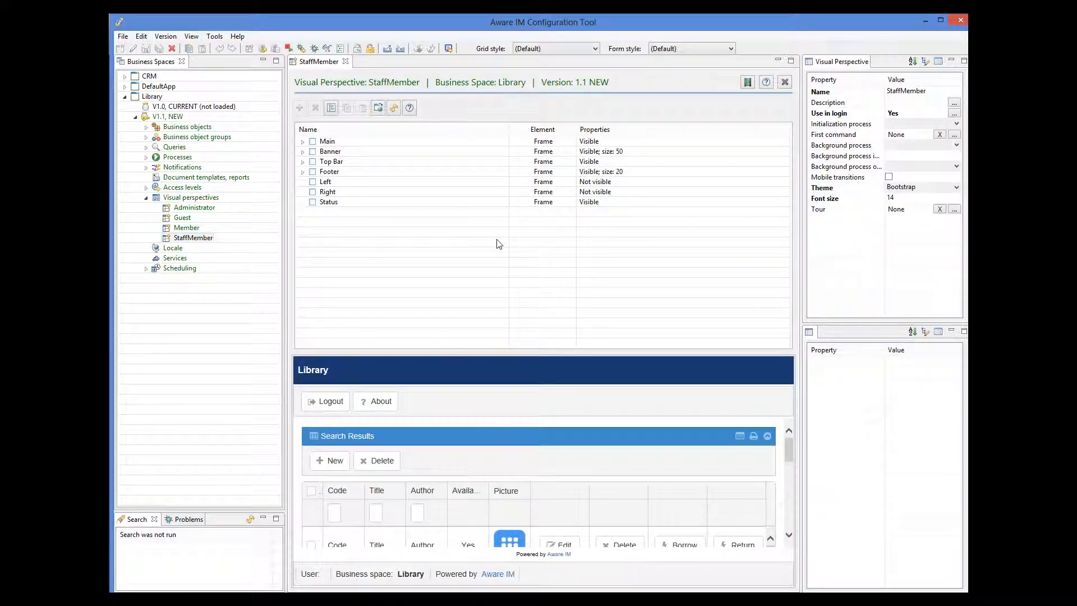
click(330, 152)
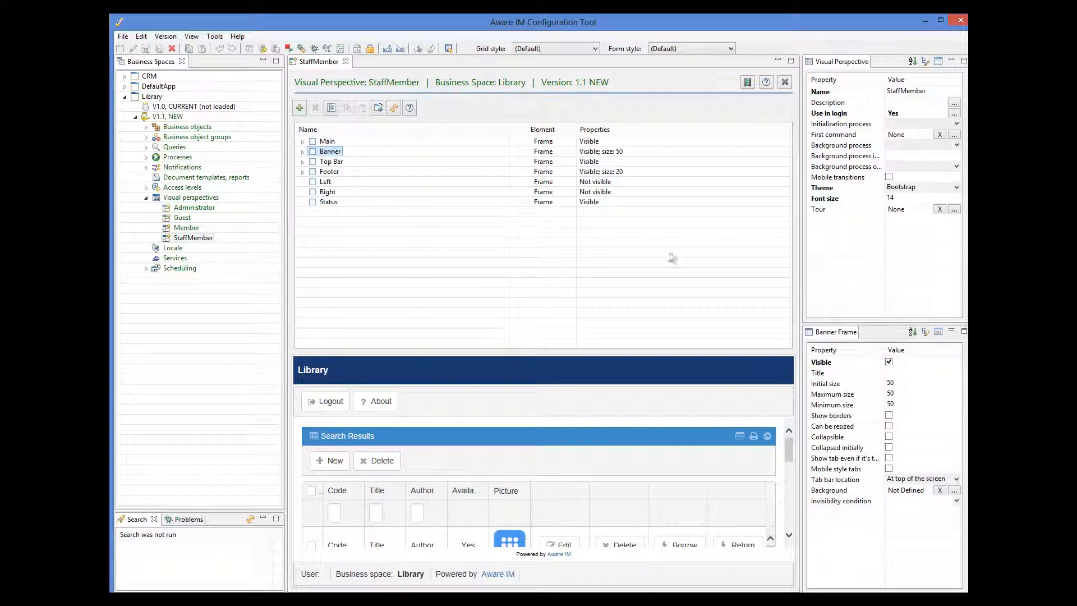
click(889, 362)
click(889, 362)
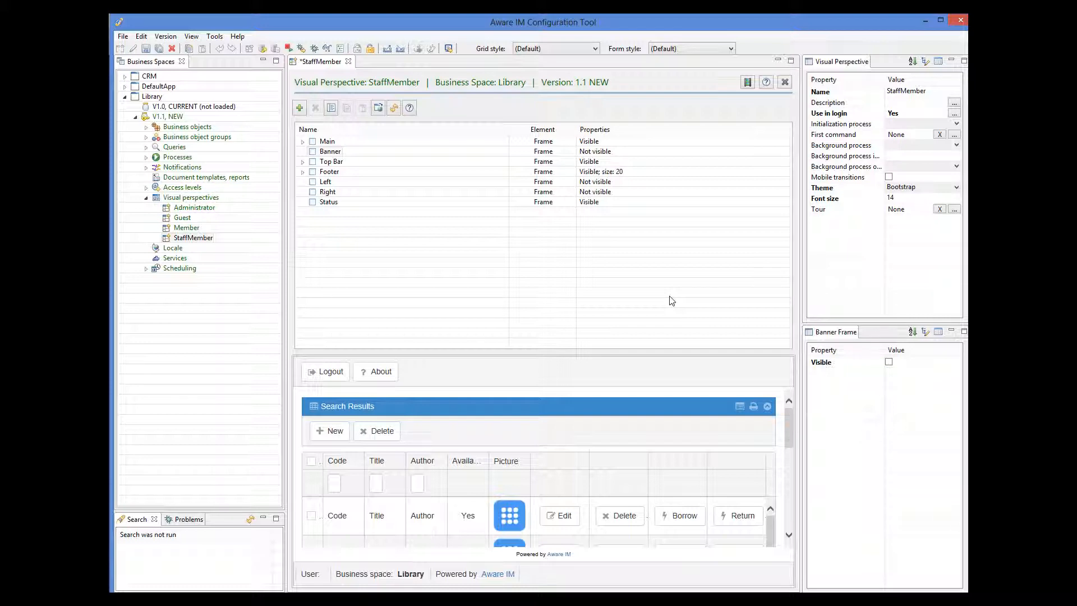
Start a new menu item named Logo in the toolbar menu of the Top Bar frame.
click(303, 162)
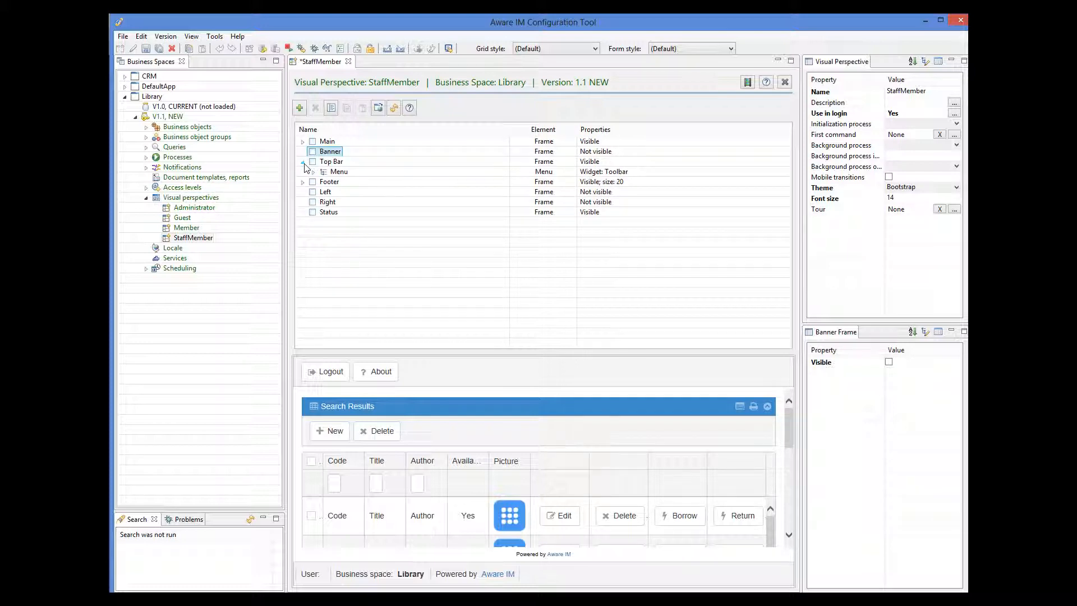
click(313, 173)
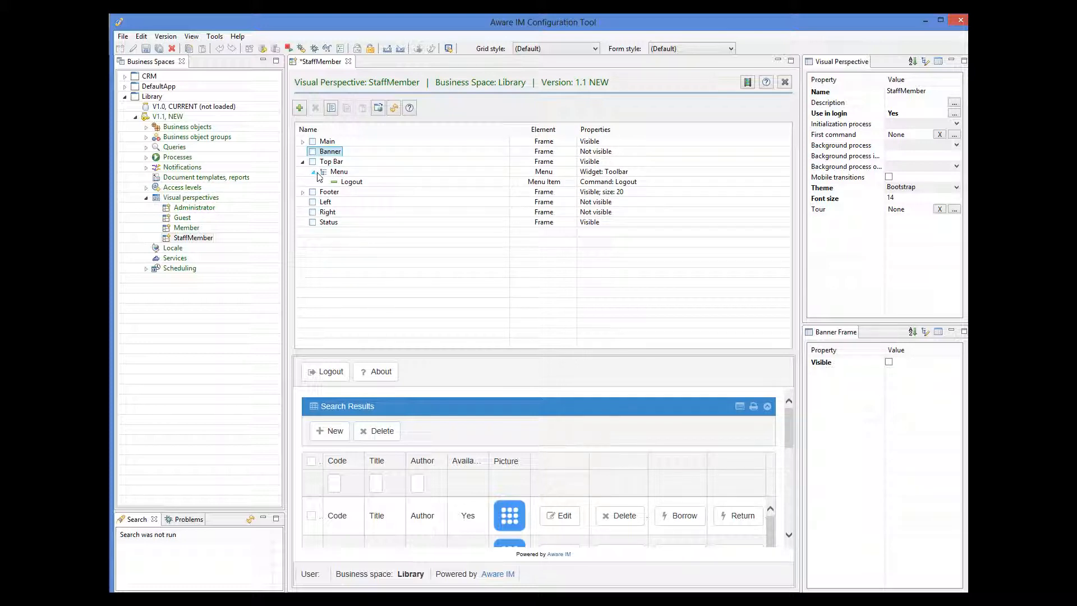
click(320, 174)
click(299, 108)
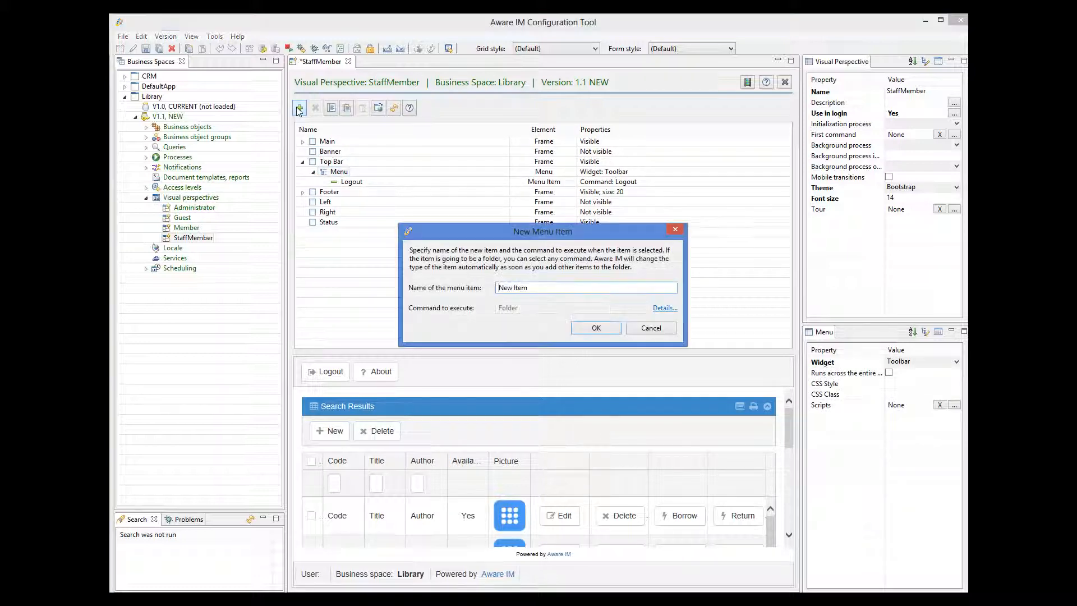
drag(548, 288, 480, 288)
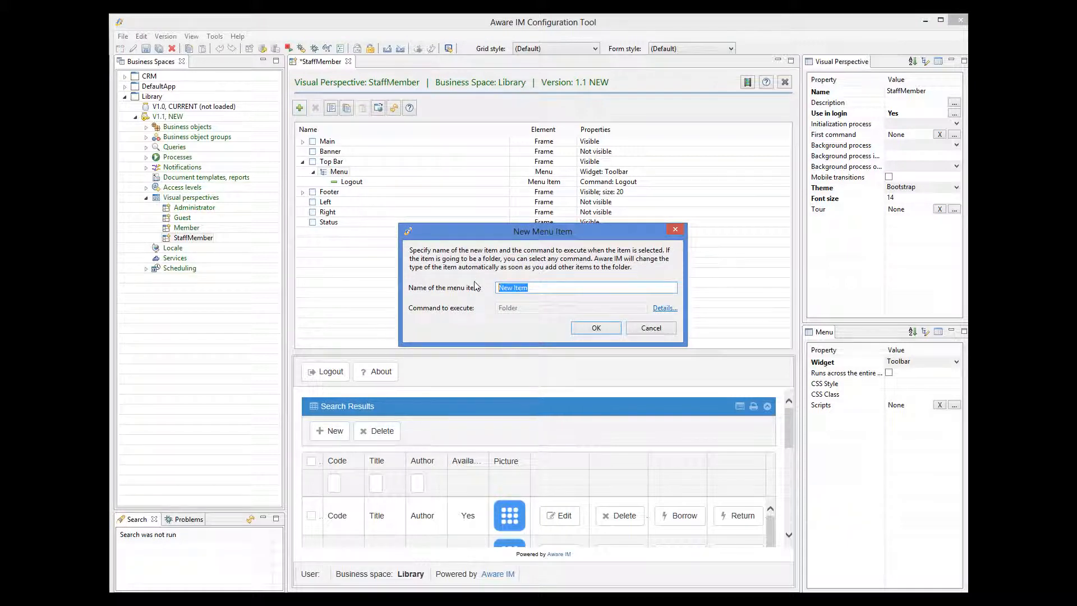
text(Logo)
Assign the Text command with HTML code <img src="Custom/CSS/Library/logo.png" style="margin-left:-5px;margin-top:-3px;"> to the Logo item and create the item.
click(671, 309)
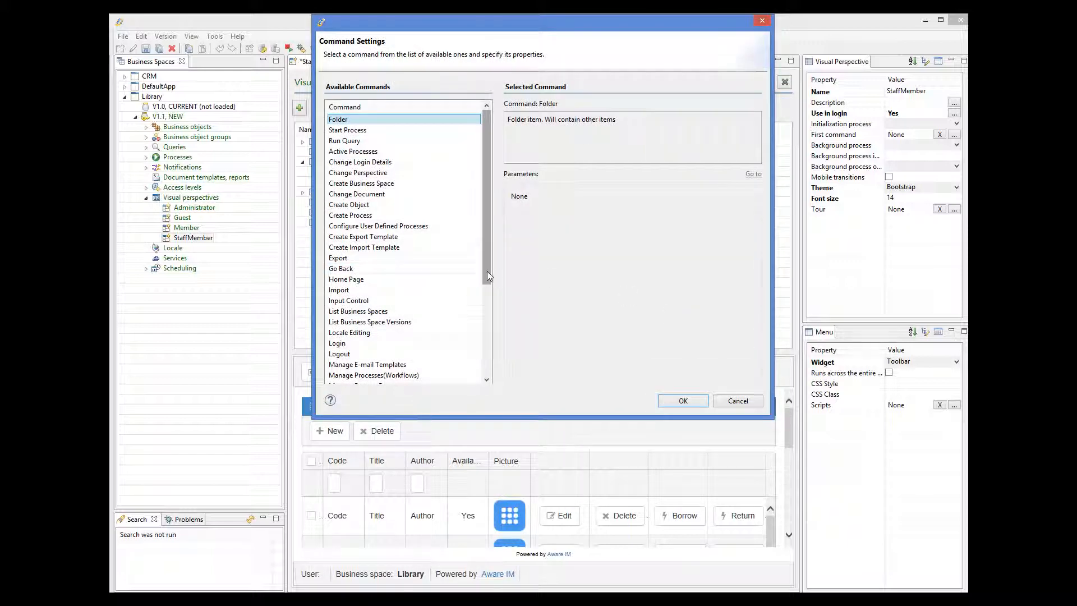
drag(487, 275, 495, 370)
click(337, 365)
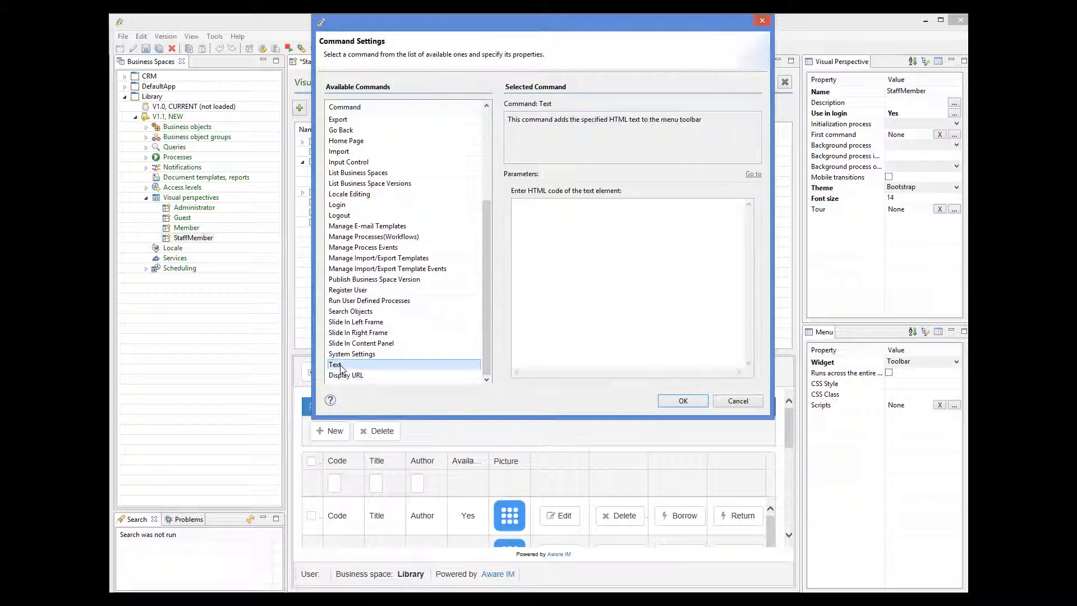
click(561, 240)
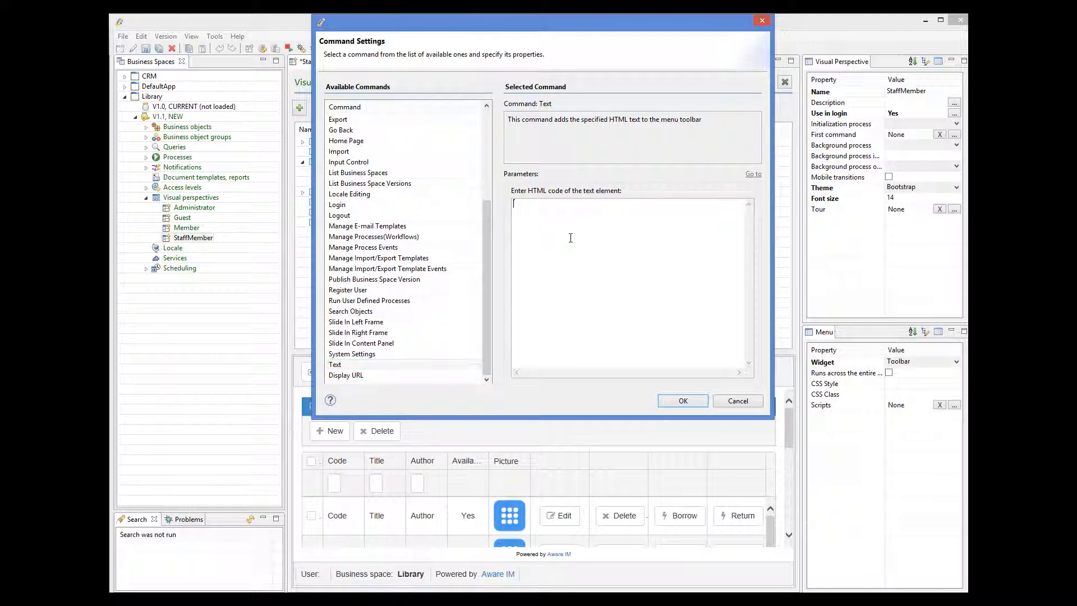
key(ctrl+v)
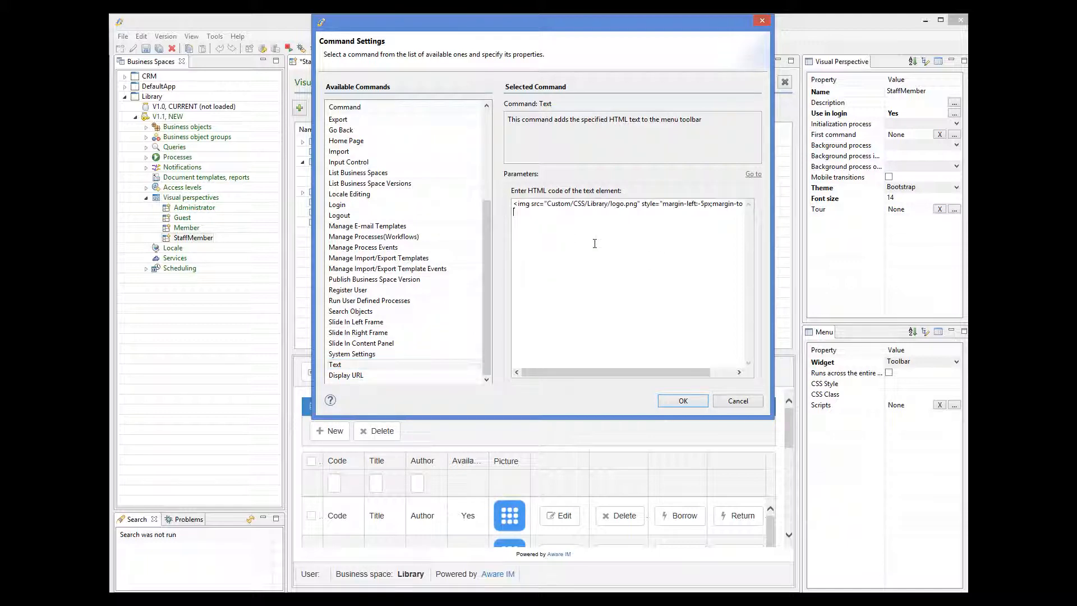
click(688, 403)
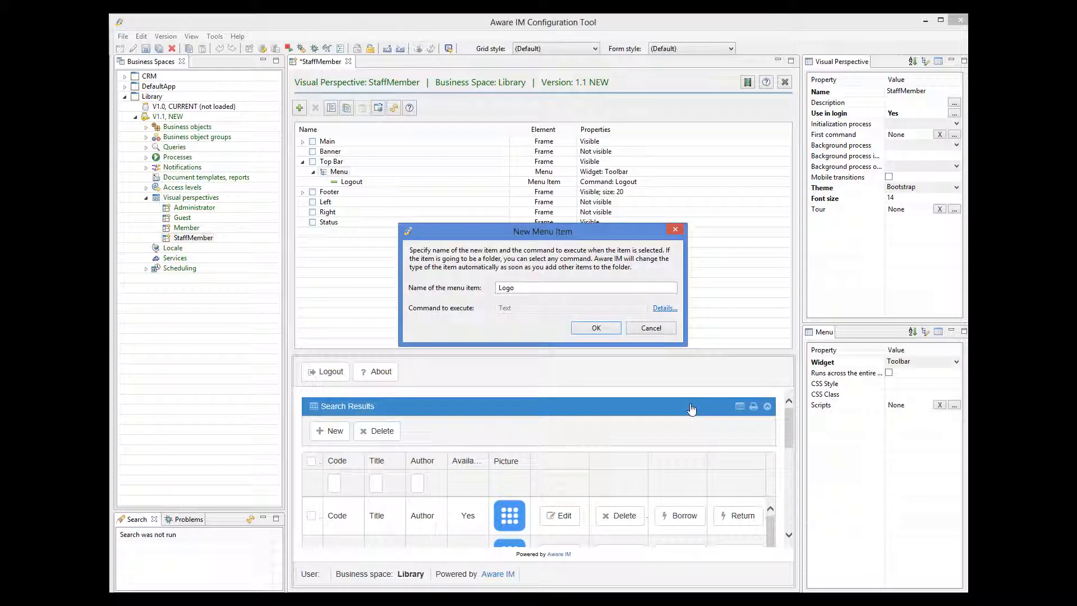
click(595, 330)
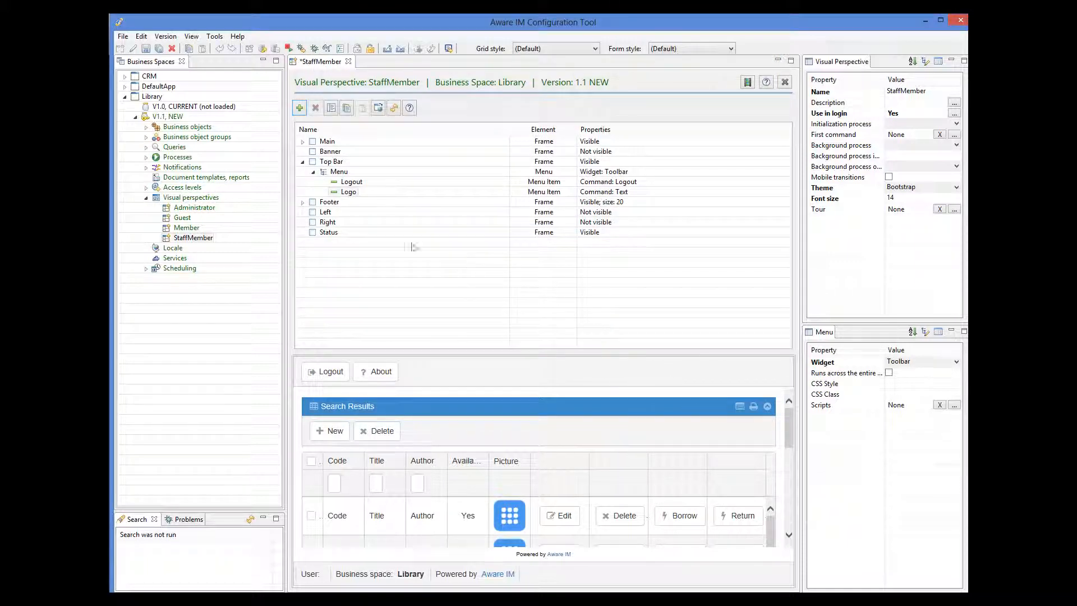
Move the Logo item above Logout, start right alignment at the Logout item, and save the perspective.
drag(358, 193, 367, 184)
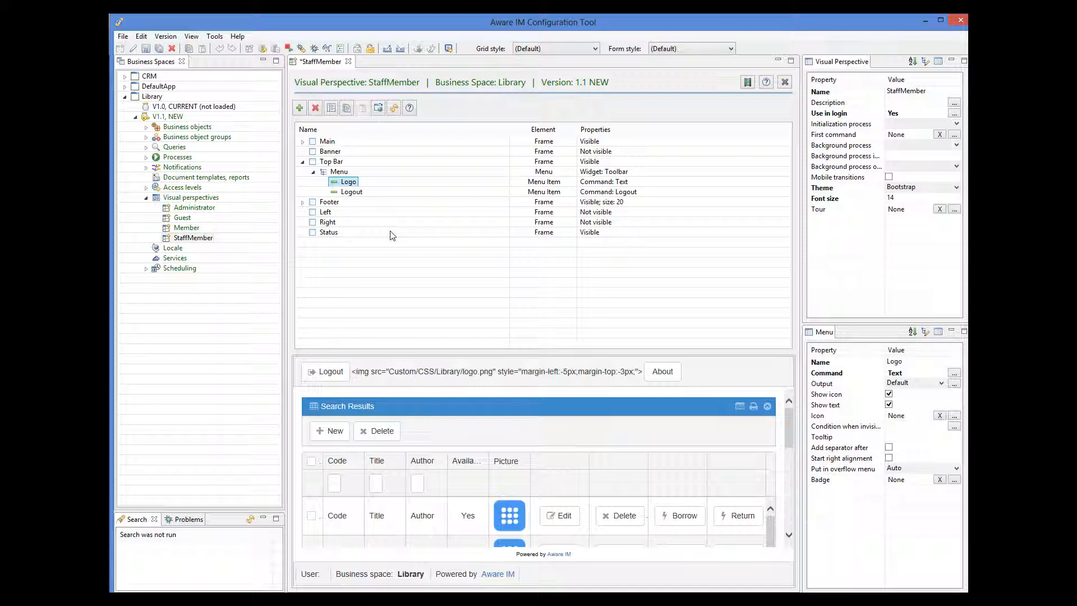
click(352, 192)
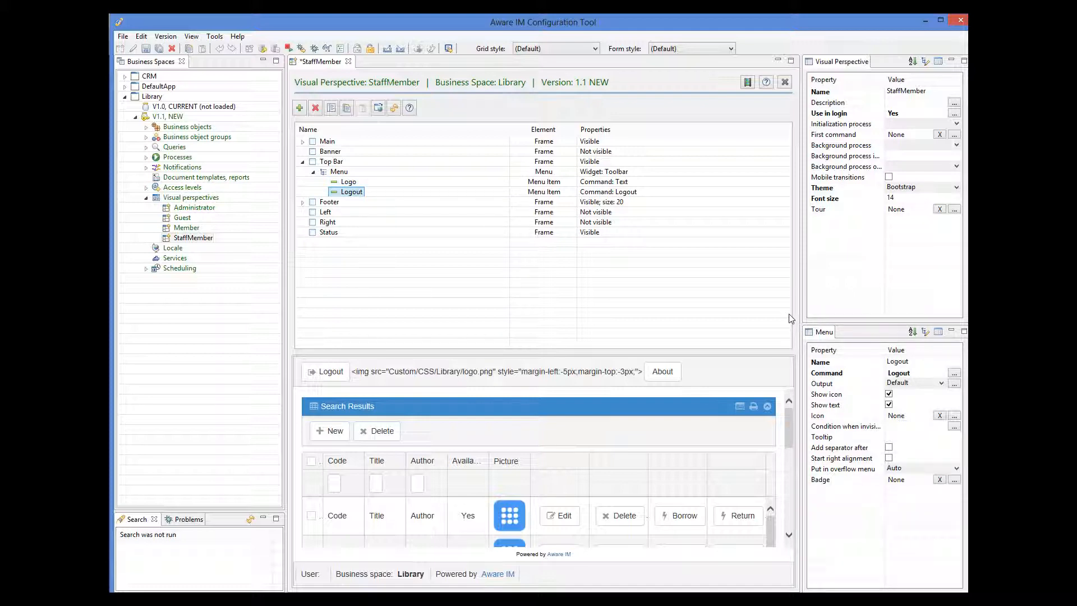
click(890, 459)
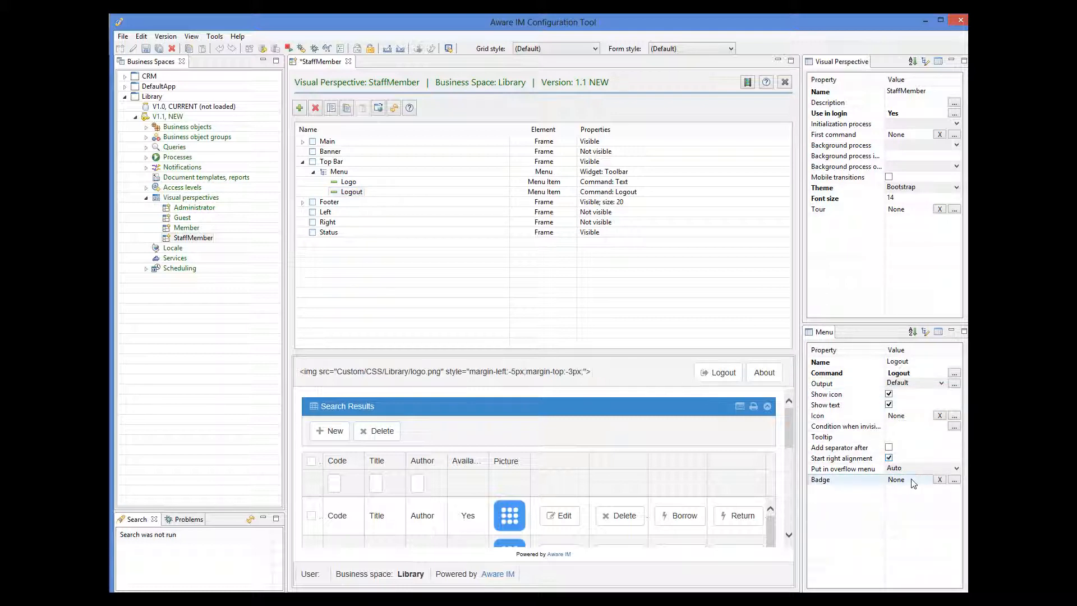
click(146, 48)
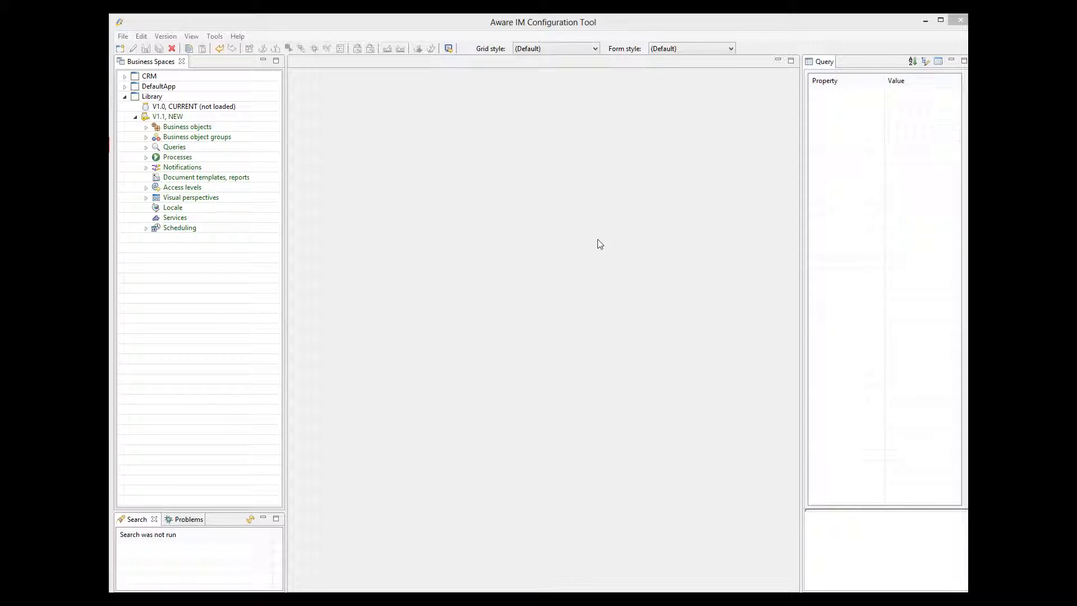
Give the All Items query's panel header the custom caption "Library items" and save the query.
click(146, 147)
double_click(170, 158)
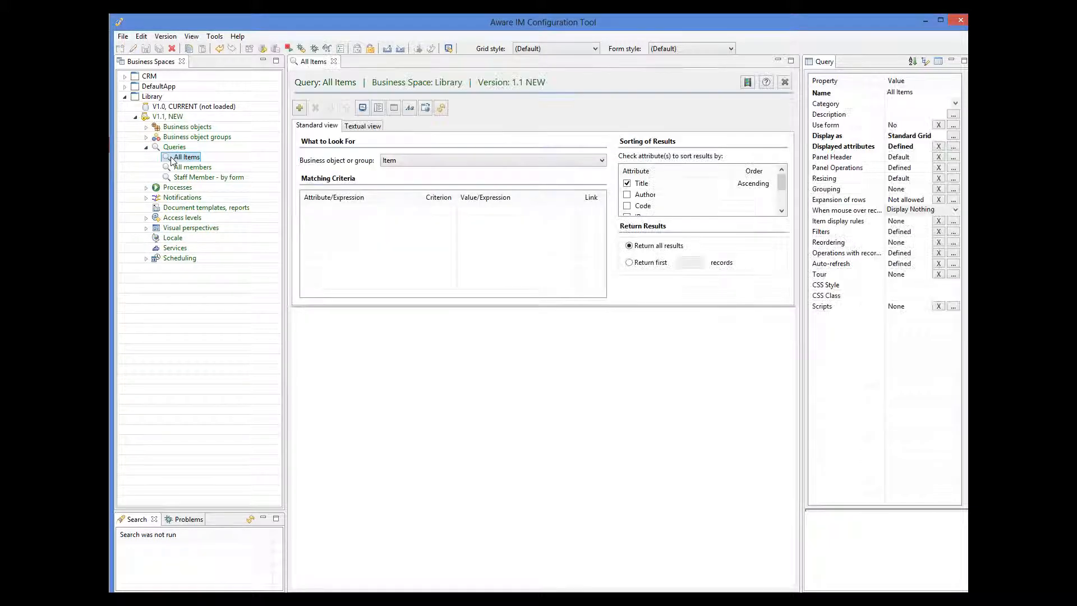
click(953, 158)
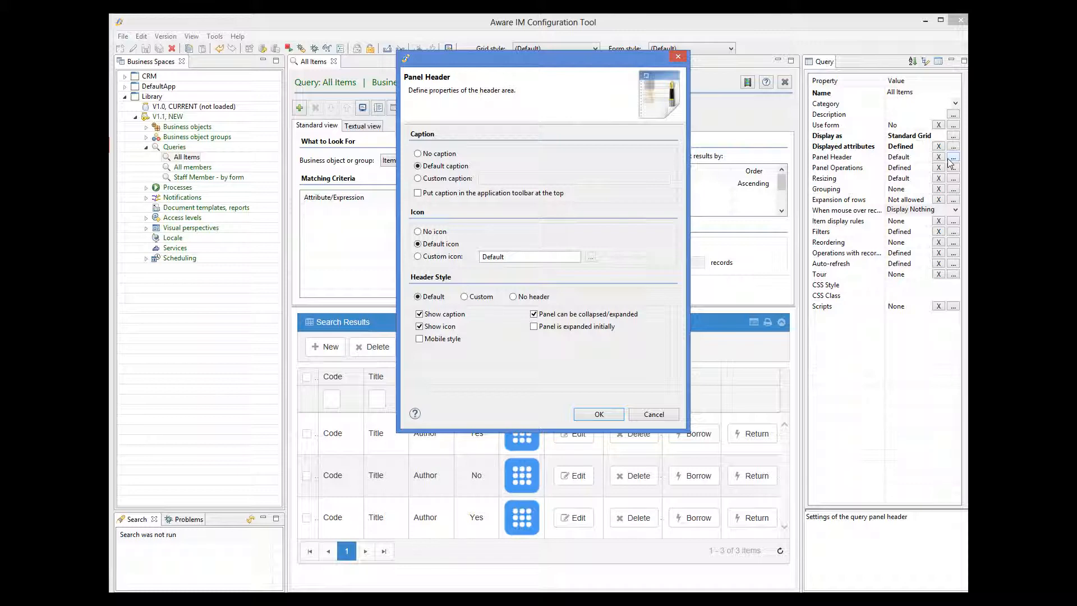
click(440, 178)
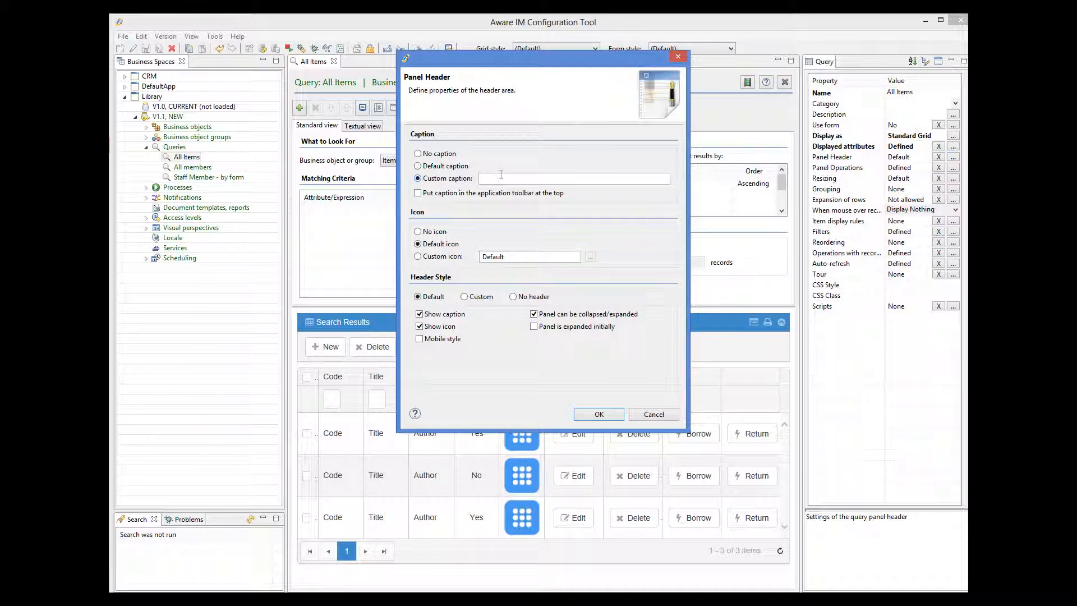
click(501, 177)
text(Library items)
click(586, 415)
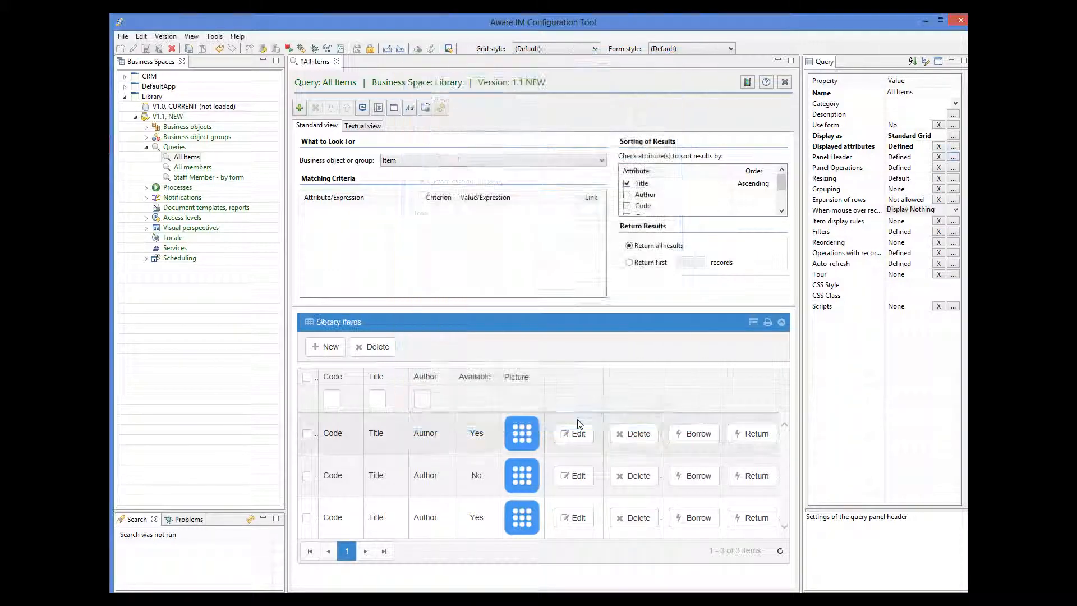
click(145, 49)
Give the All members query's panel header the custom caption "Library members" and save the query.
double_click(196, 168)
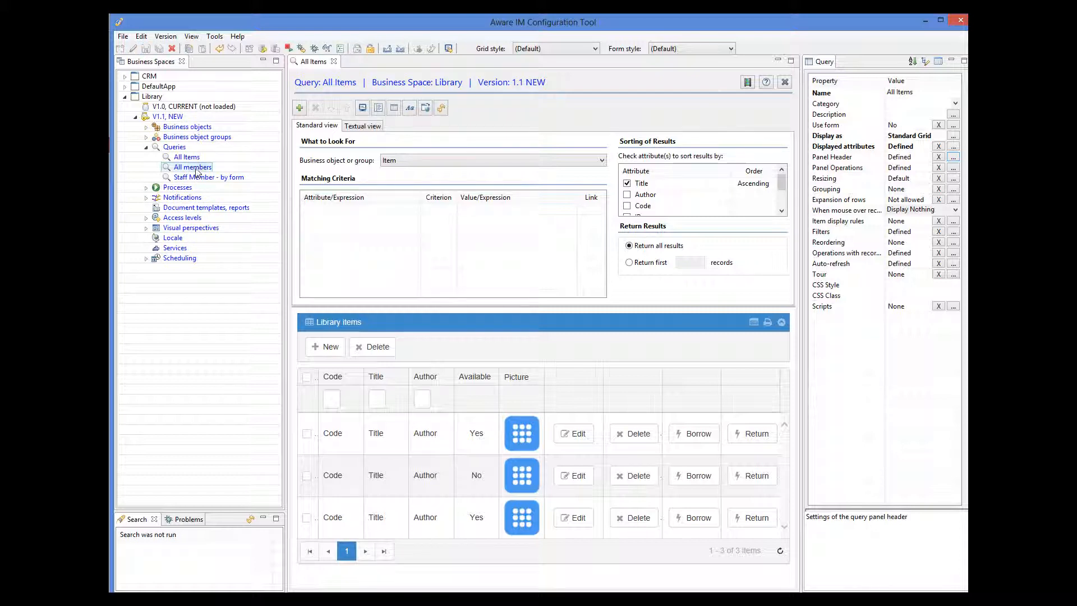
click(954, 157)
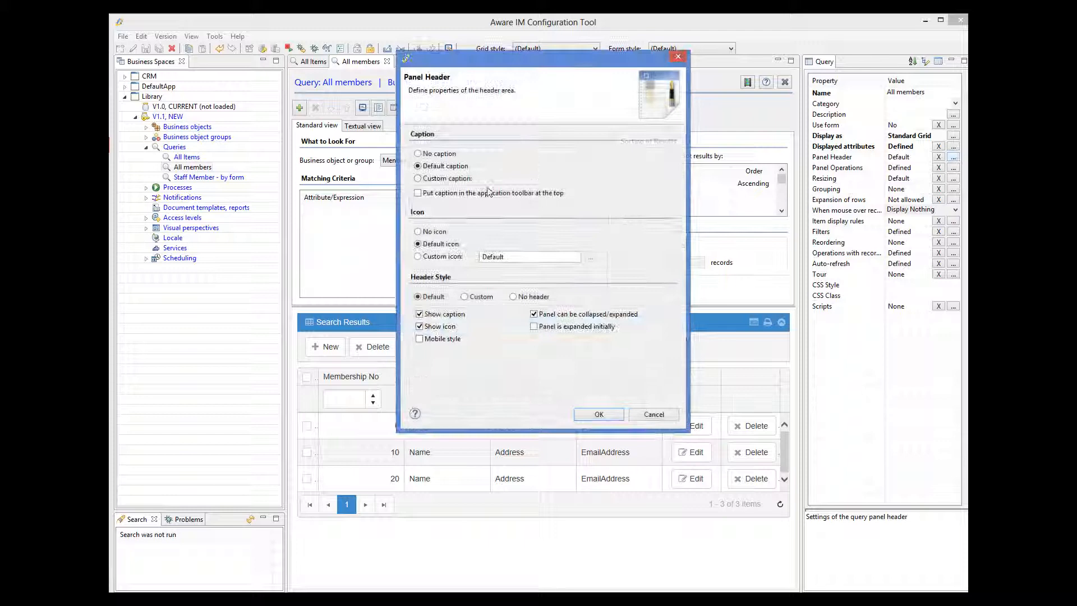
click(443, 178)
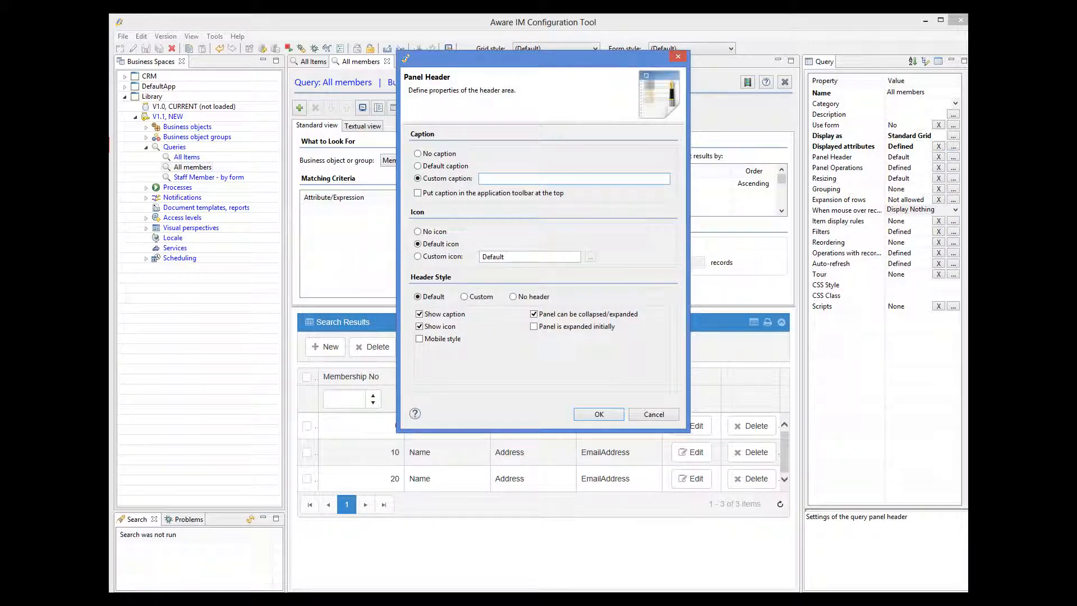
text(Library members)
click(614, 414)
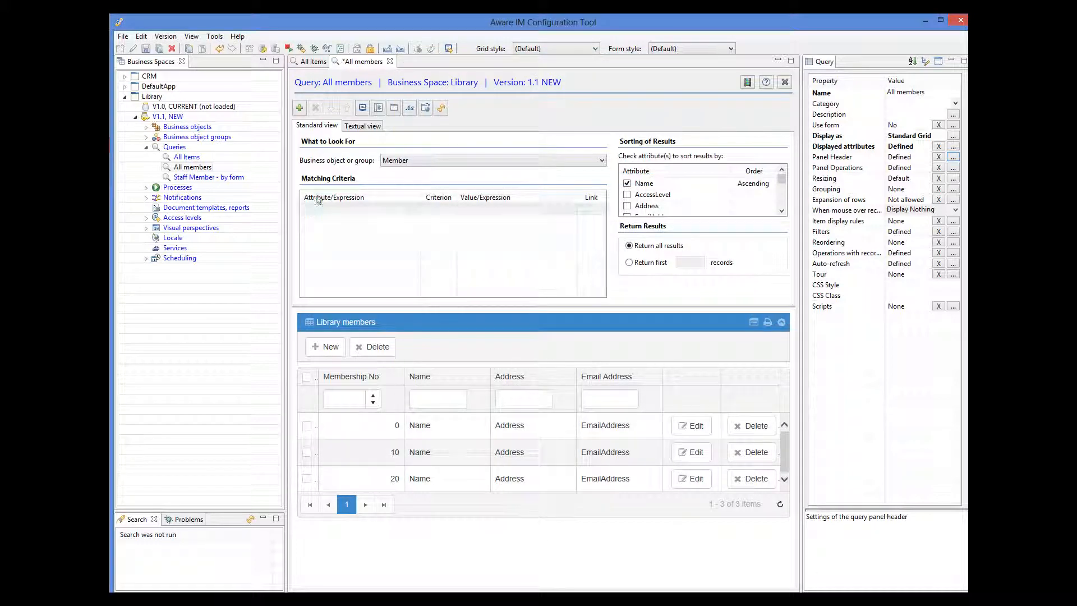
click(145, 49)
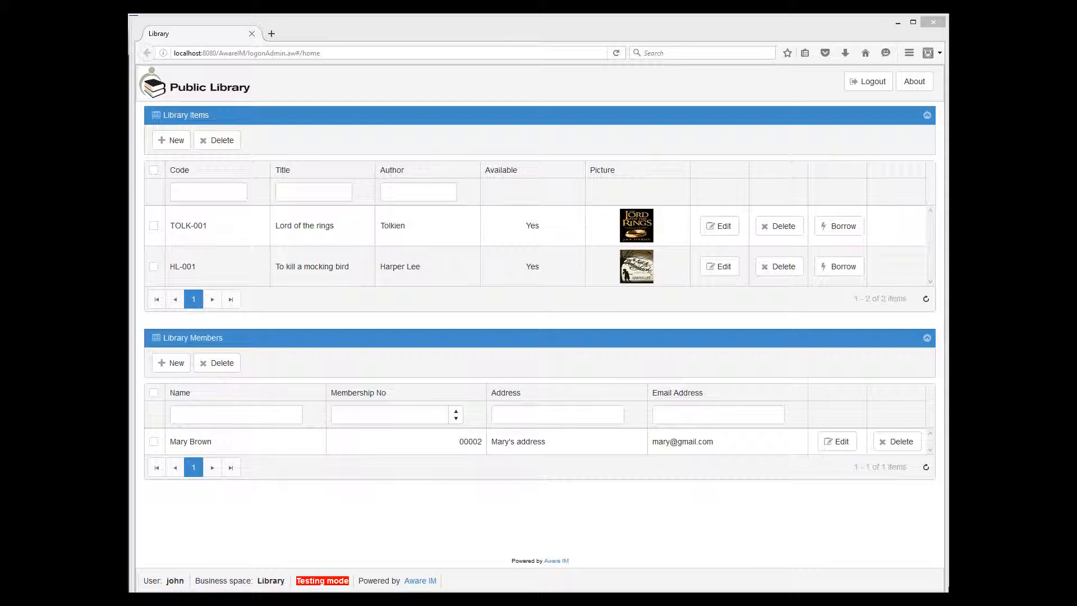
In the running Library application in the browser, borrow Lord of the rings by creating a loan for the existing library member.
click(840, 228)
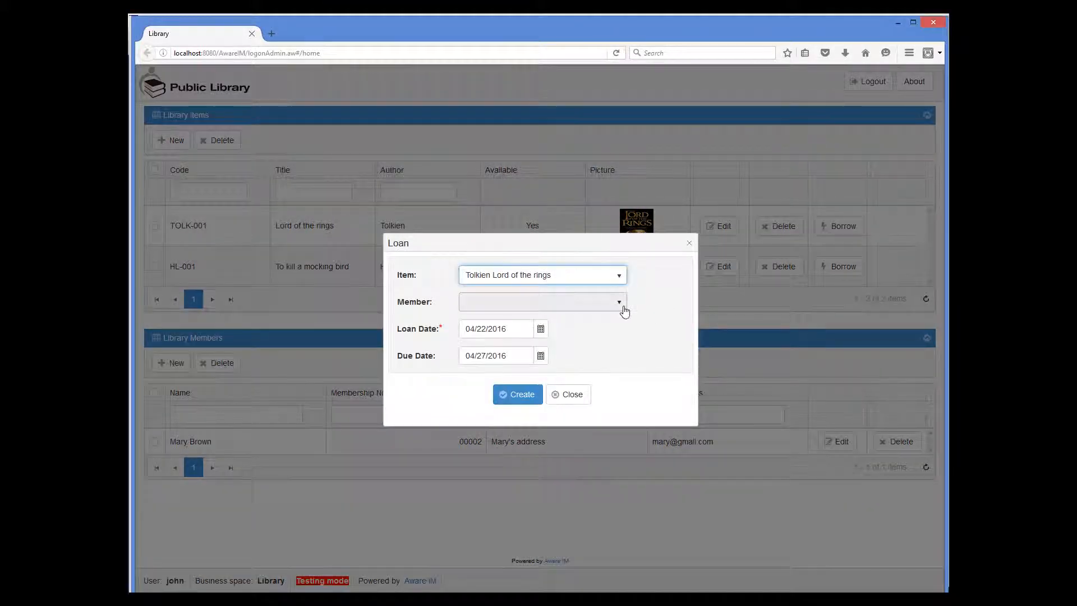
click(617, 303)
click(484, 338)
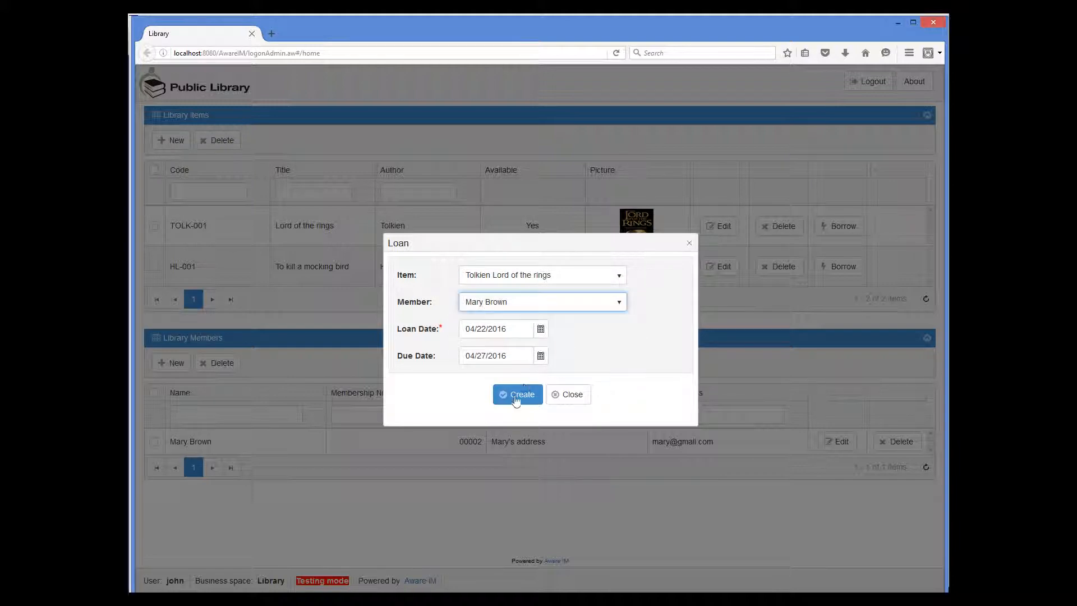
click(516, 395)
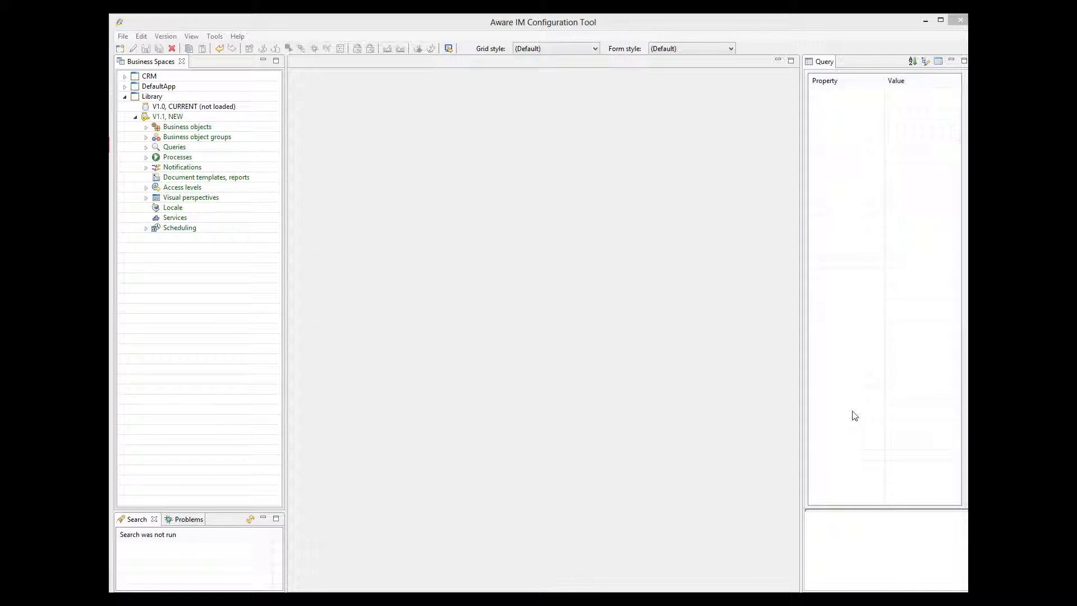
Give the Borrow operation in the All Items query an icon represented by the CSS class "fa fa-lock".
click(147, 148)
double_click(187, 158)
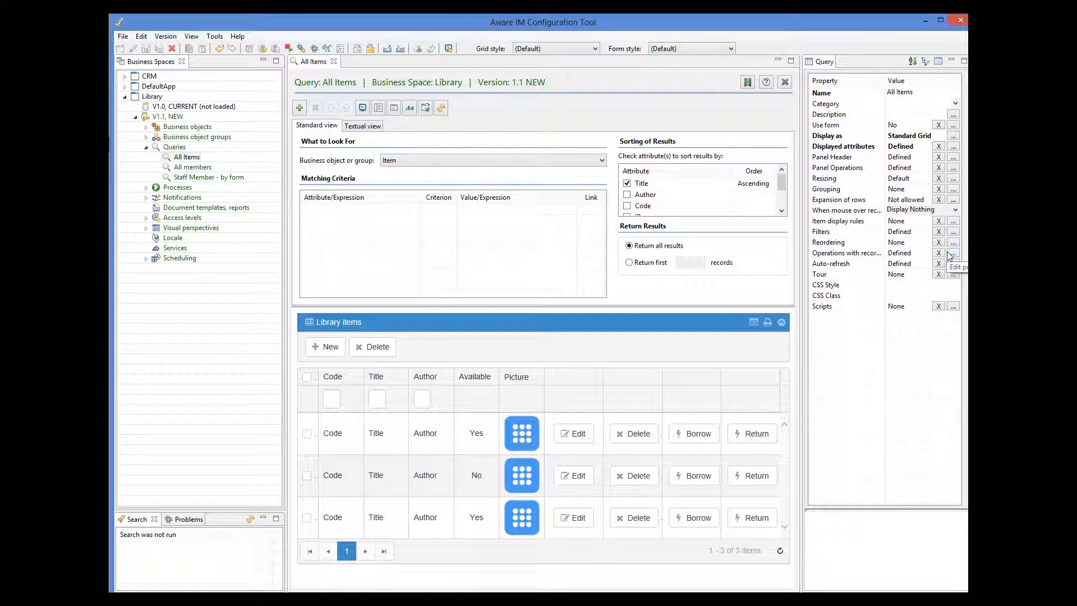
click(953, 253)
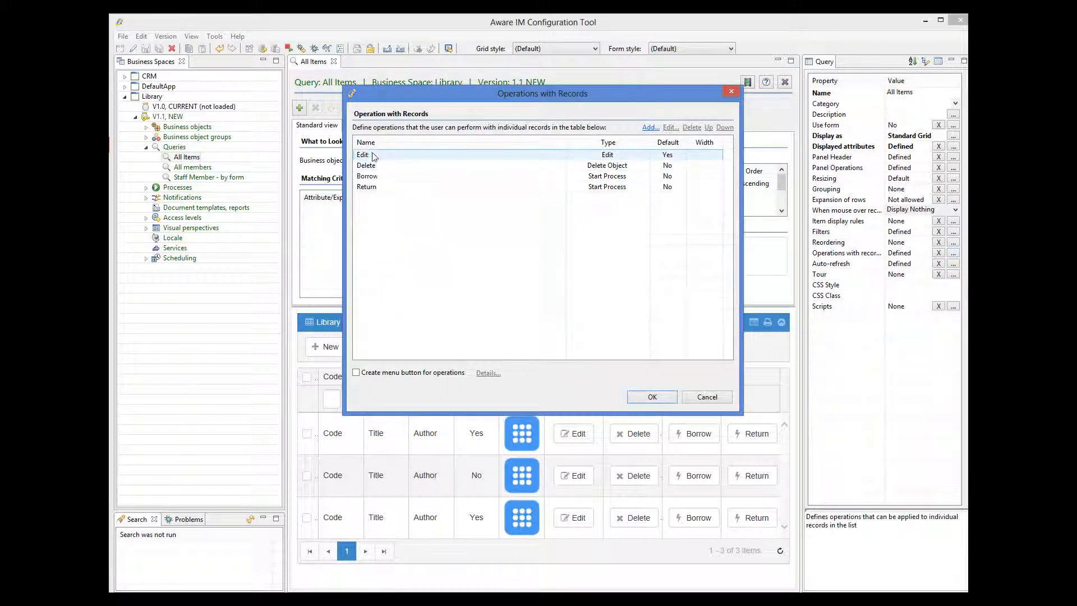
click(368, 176)
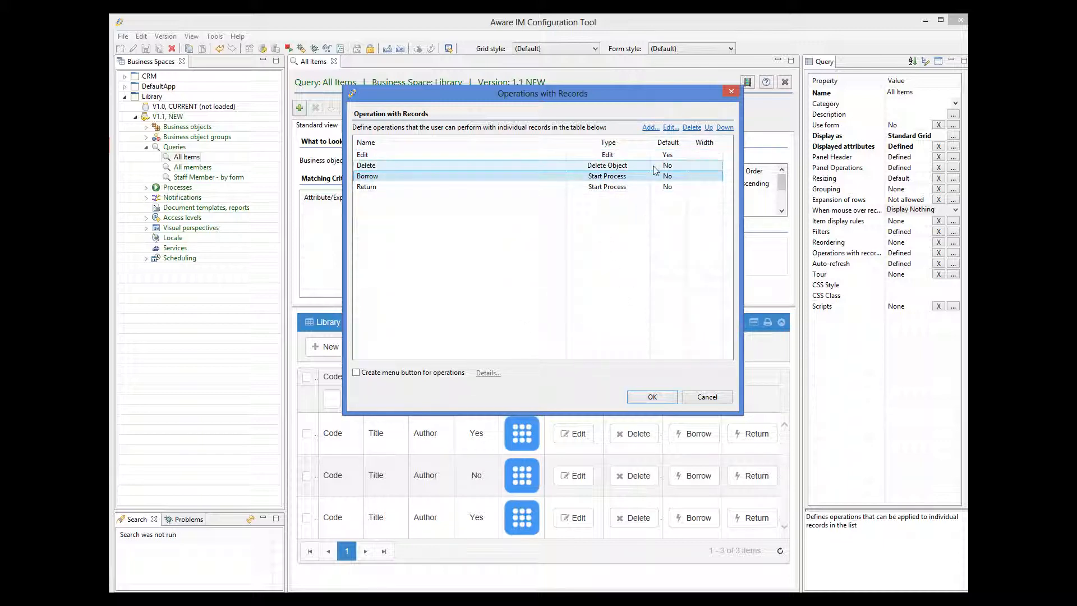
click(671, 128)
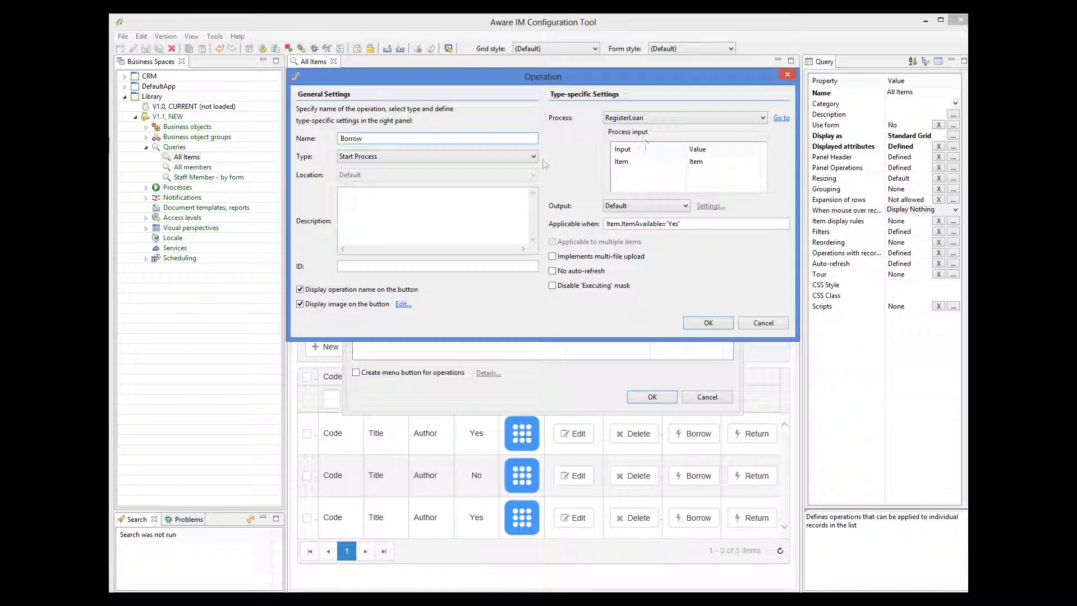
click(404, 305)
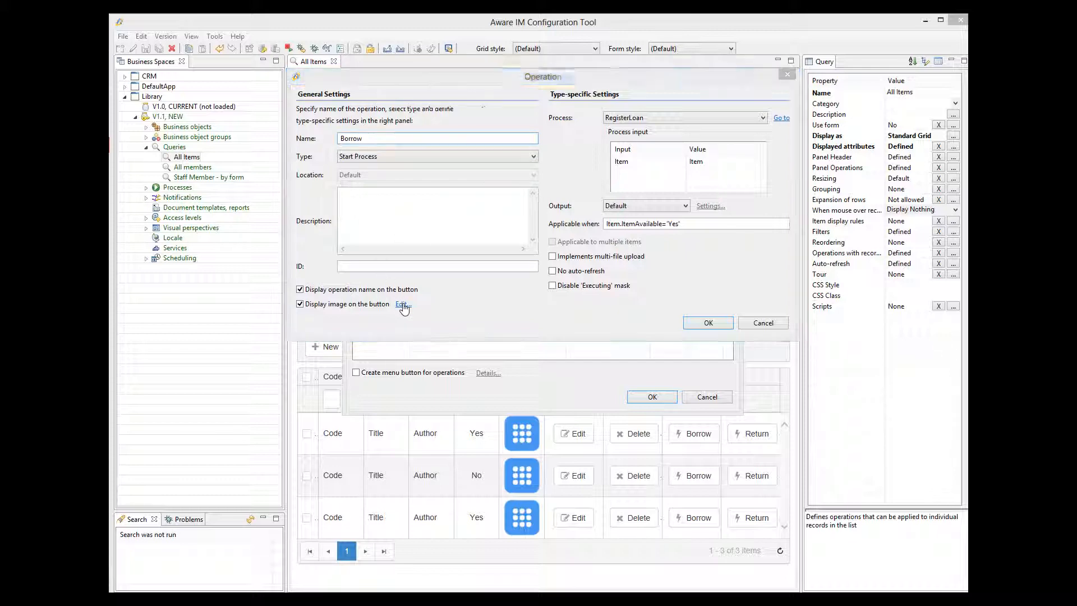
click(416, 195)
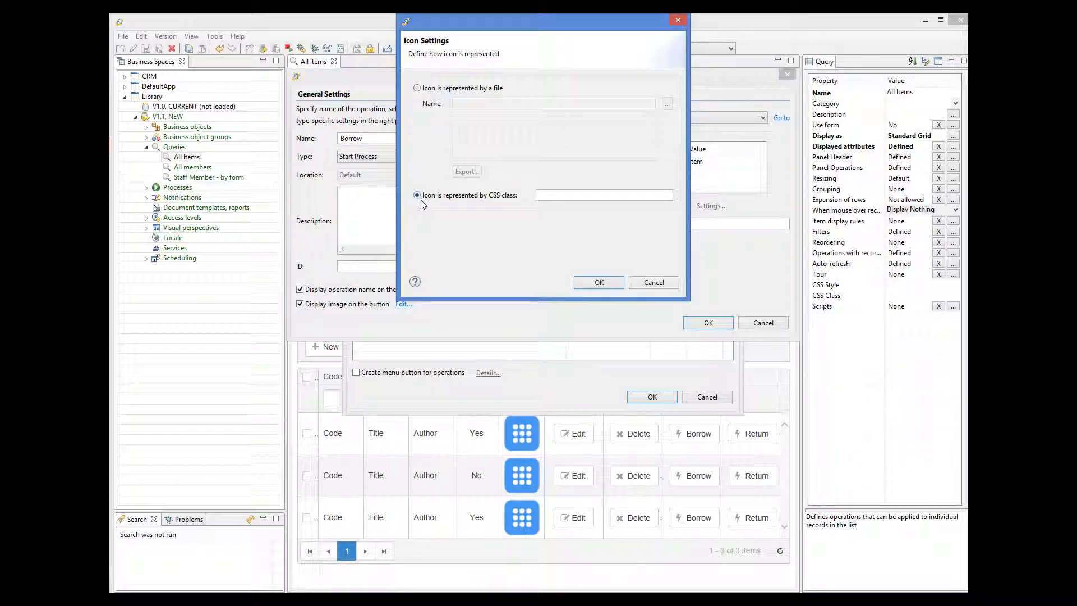
click(546, 194)
text(f)
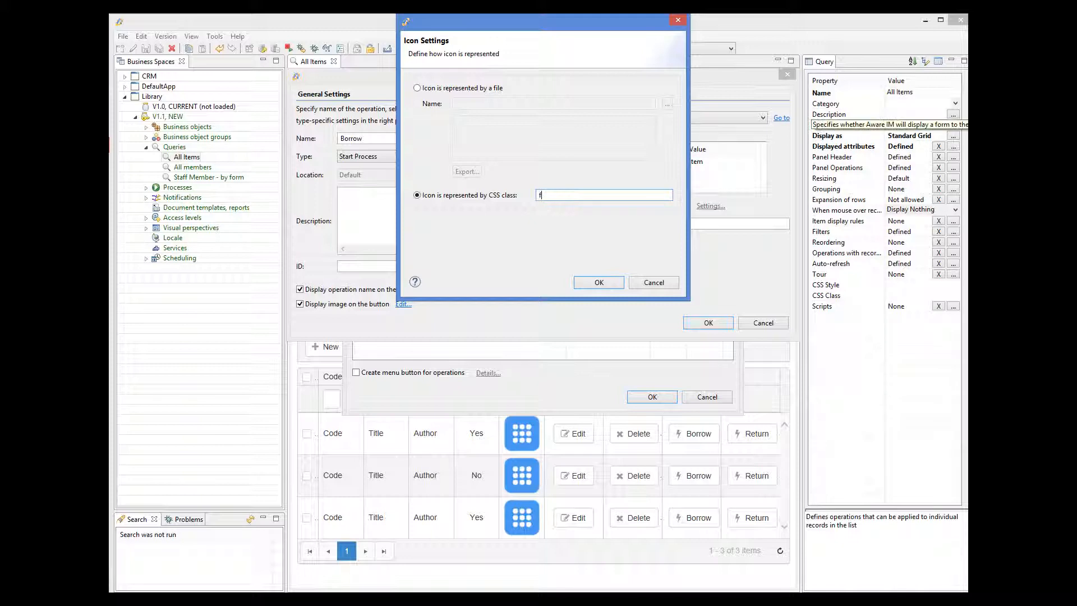
text(a fa-lock)
click(598, 284)
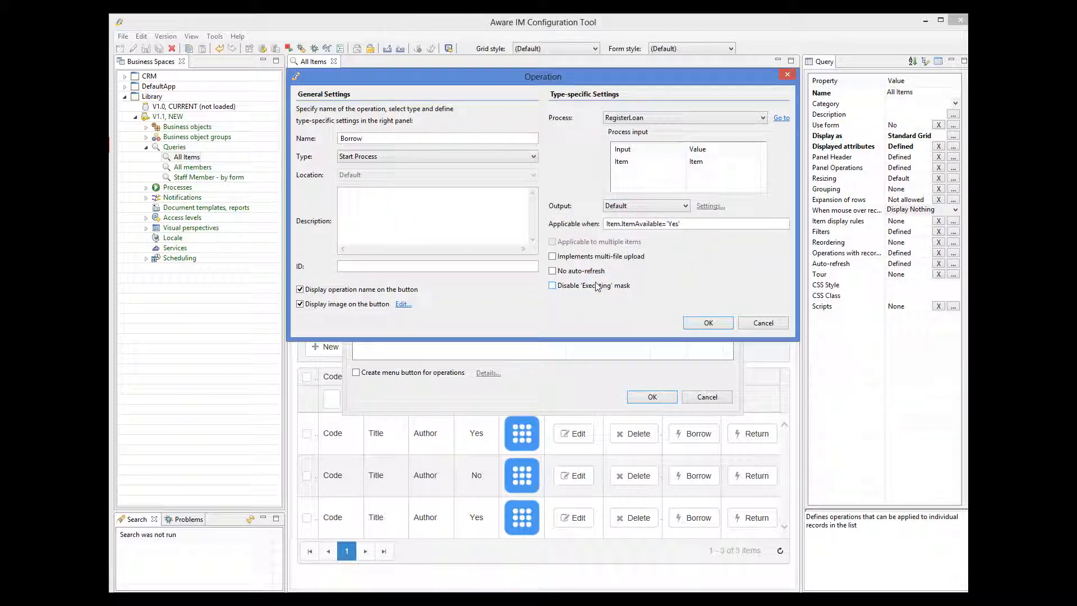
click(696, 324)
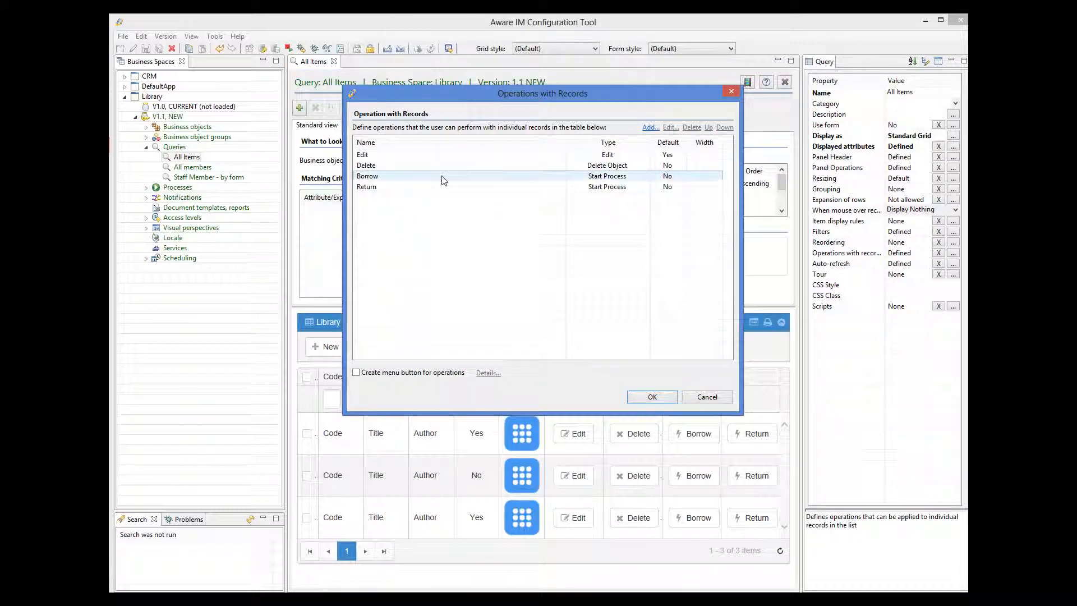
Set the Return operation's button icon to the CSS class "fa fa-unlock".
click(372, 187)
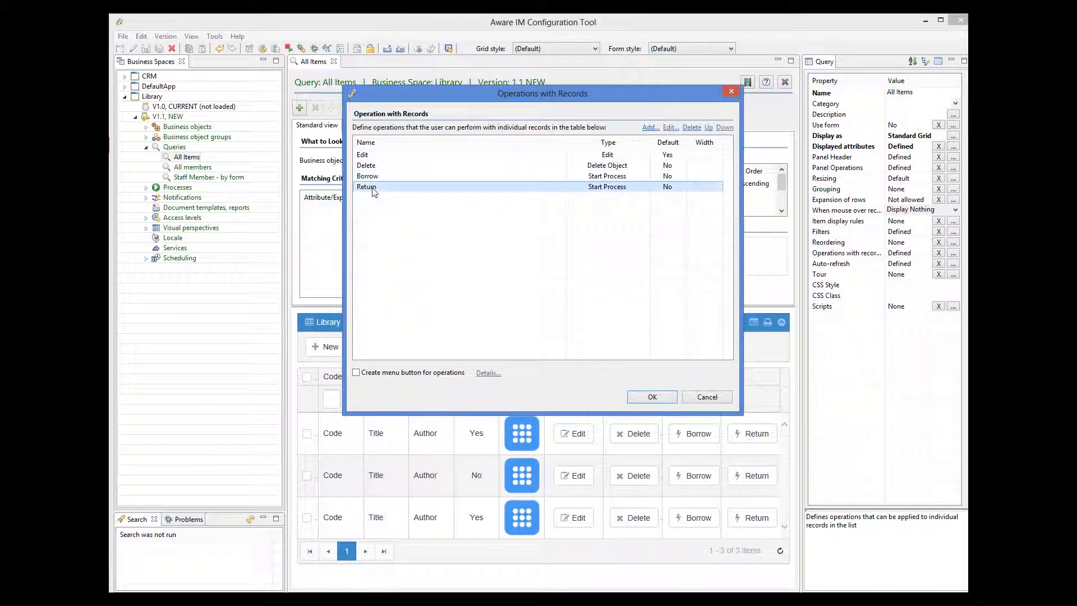
click(671, 127)
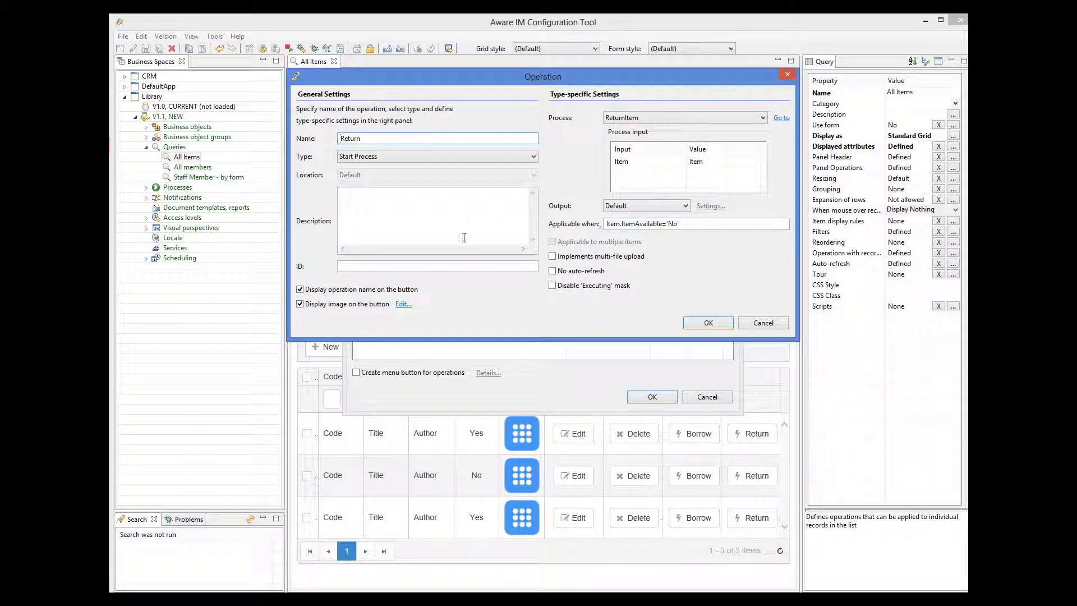
click(404, 304)
click(421, 194)
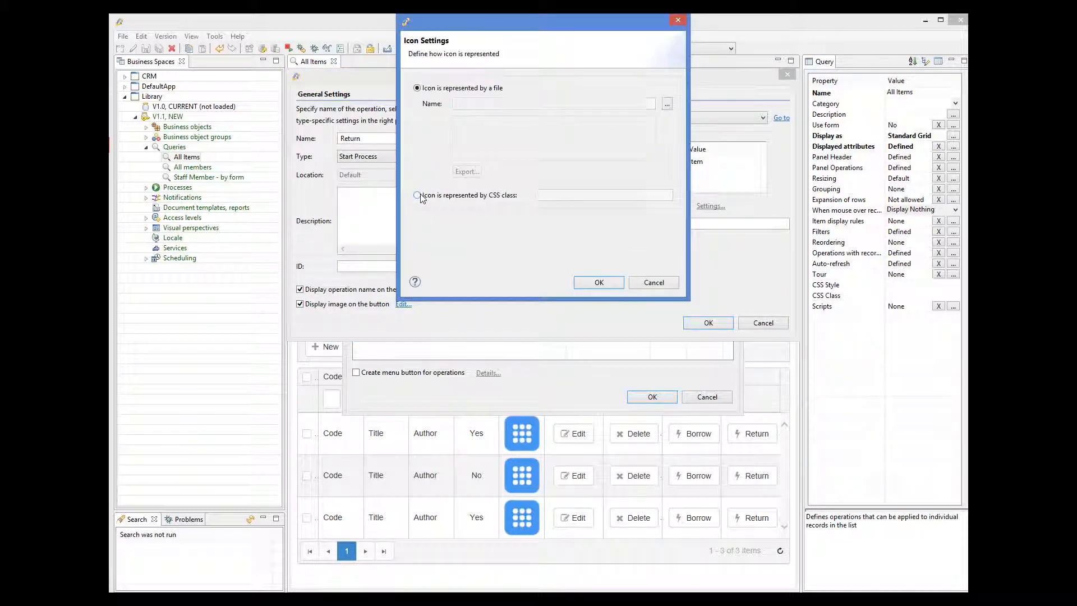
text(f)
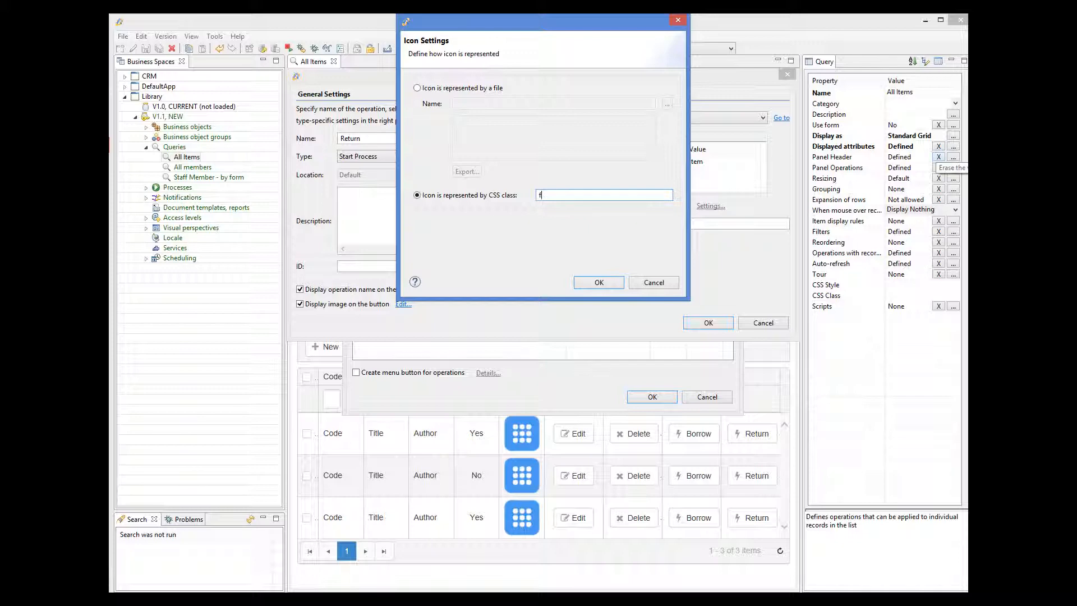
text(a fa-unlock)
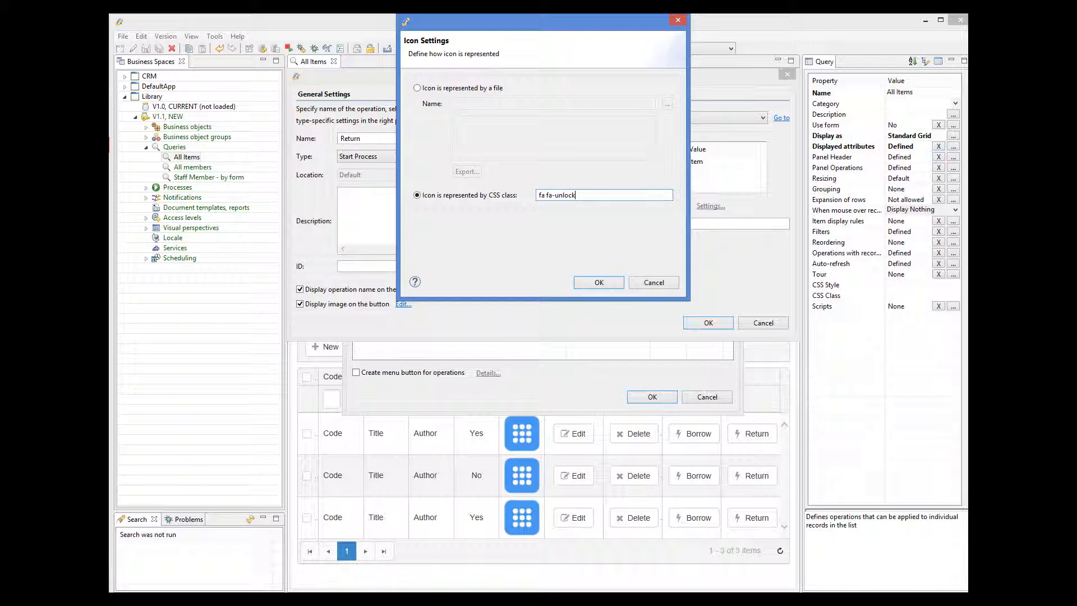
click(599, 282)
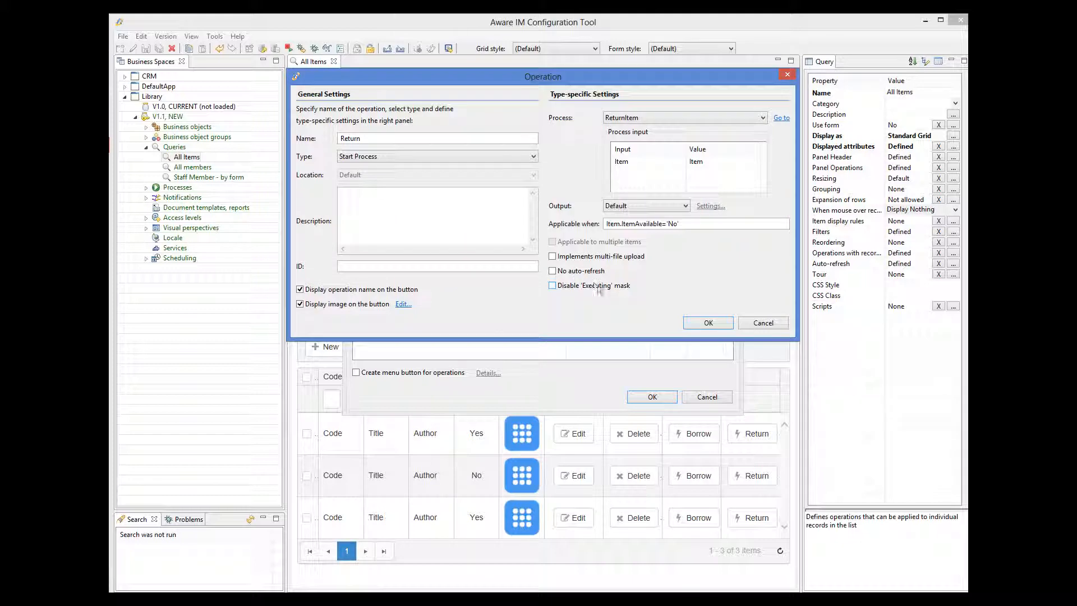
click(720, 323)
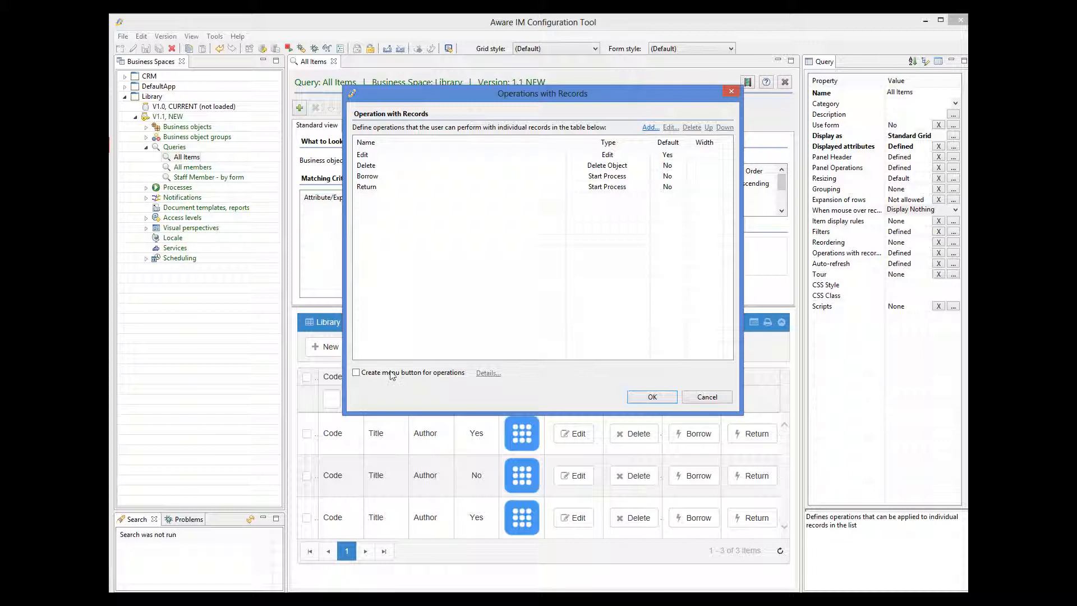
Combine the record operations into a menu button displaying the text "Actions" and save the All Items query.
click(355, 374)
click(488, 373)
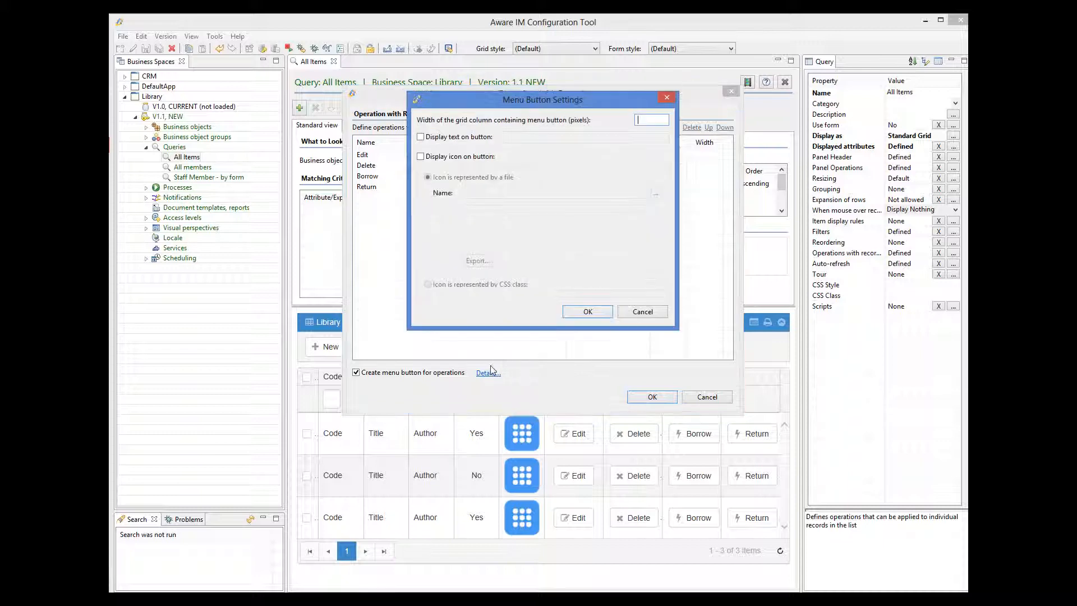
click(463, 140)
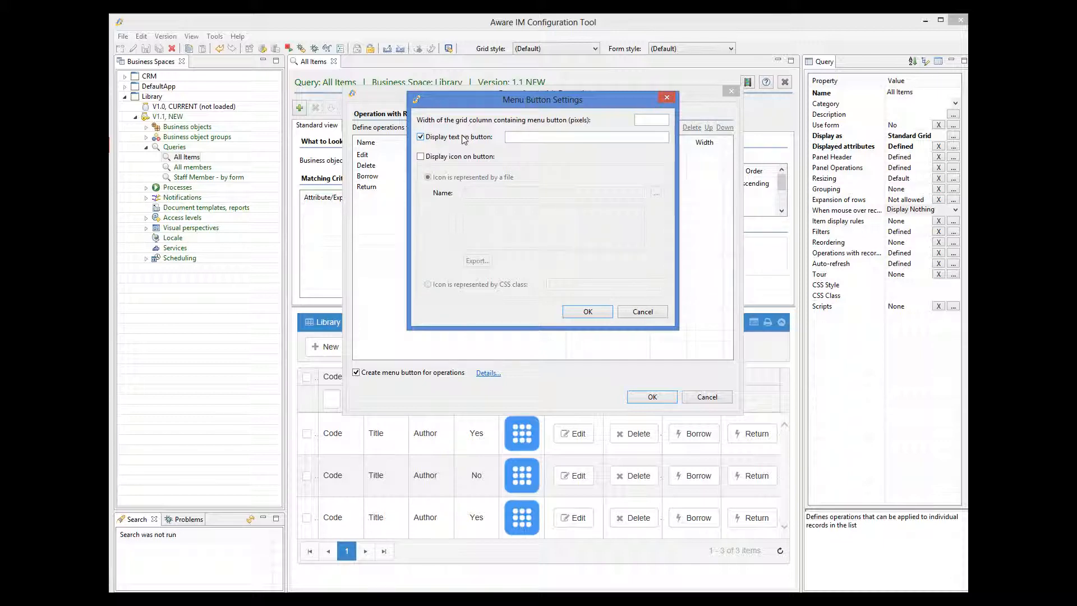
click(511, 138)
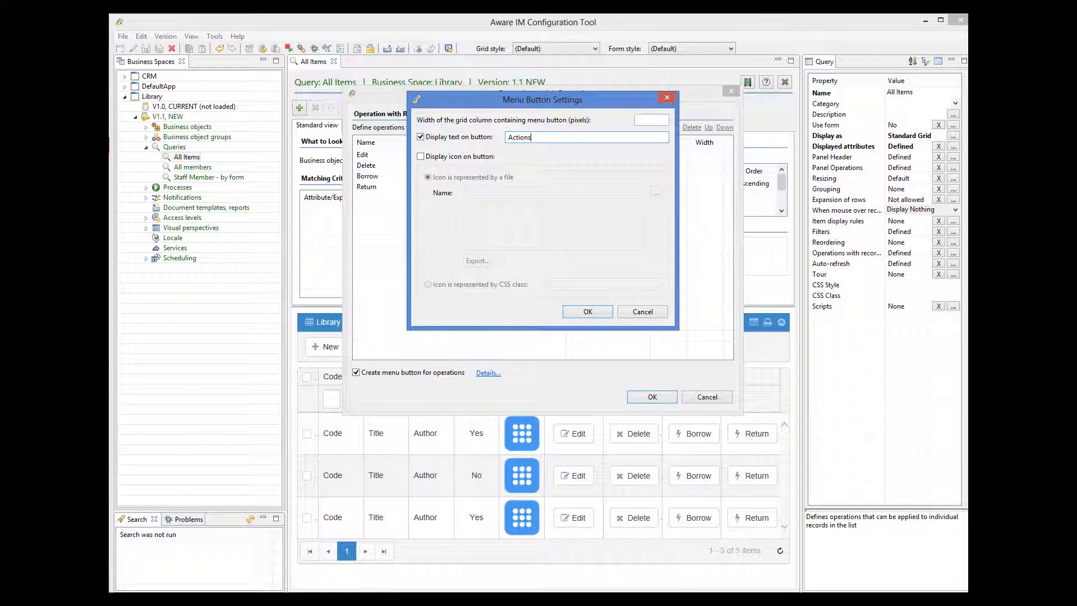
click(604, 309)
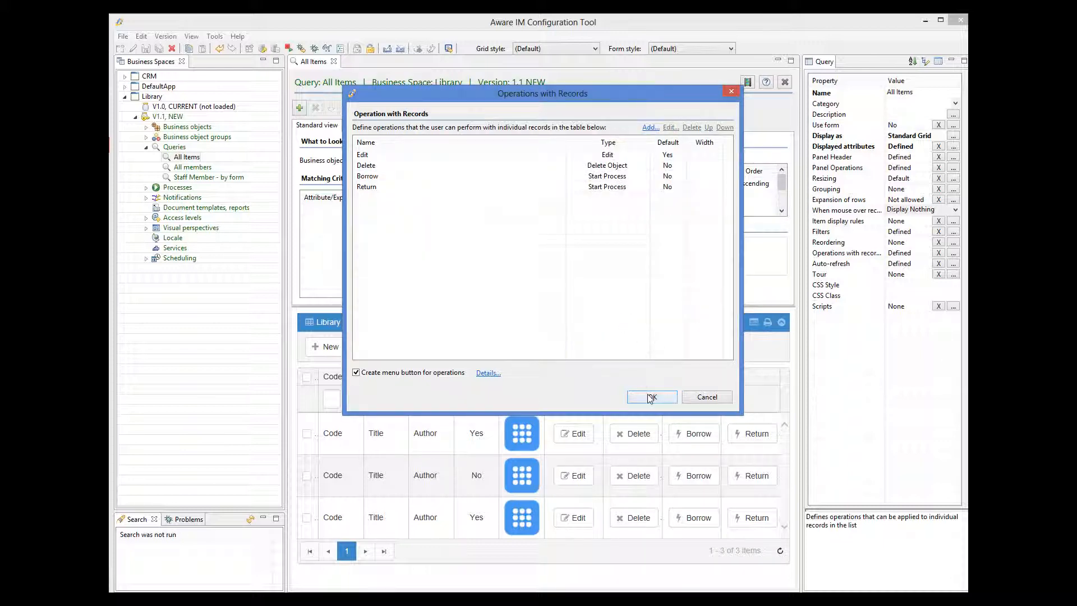
click(651, 398)
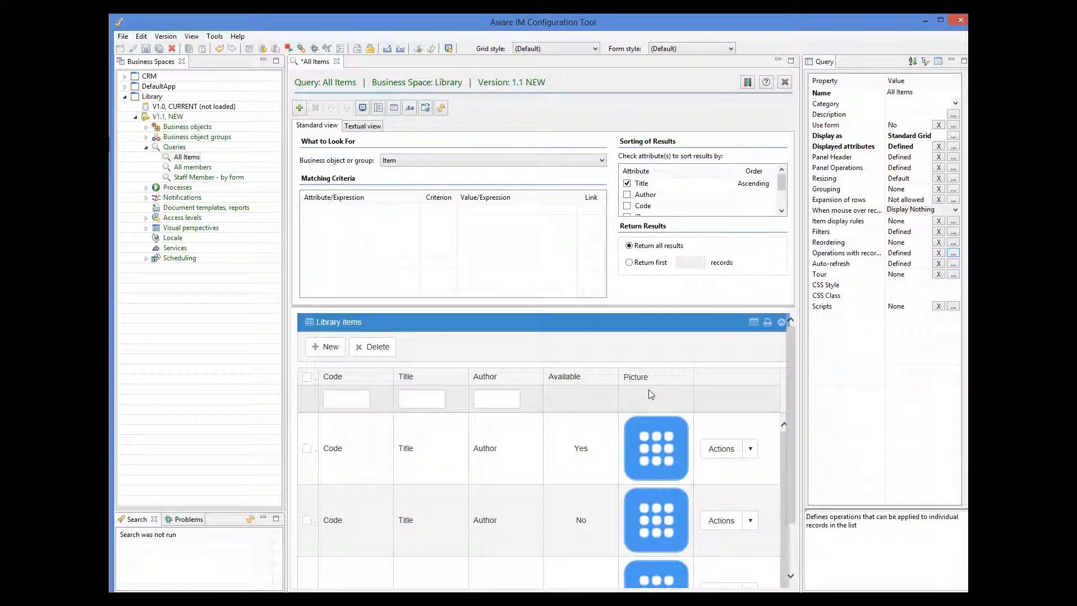
click(147, 51)
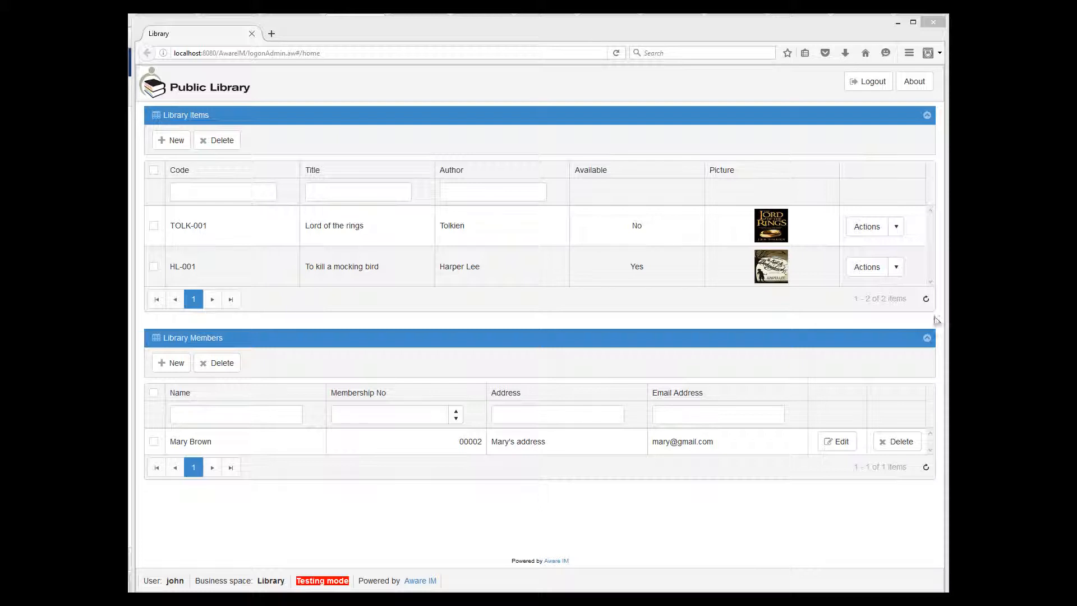
In the running Library application in the browser, examine the Actions menus of Lord of the rings and To kill a mocking bird.
click(902, 232)
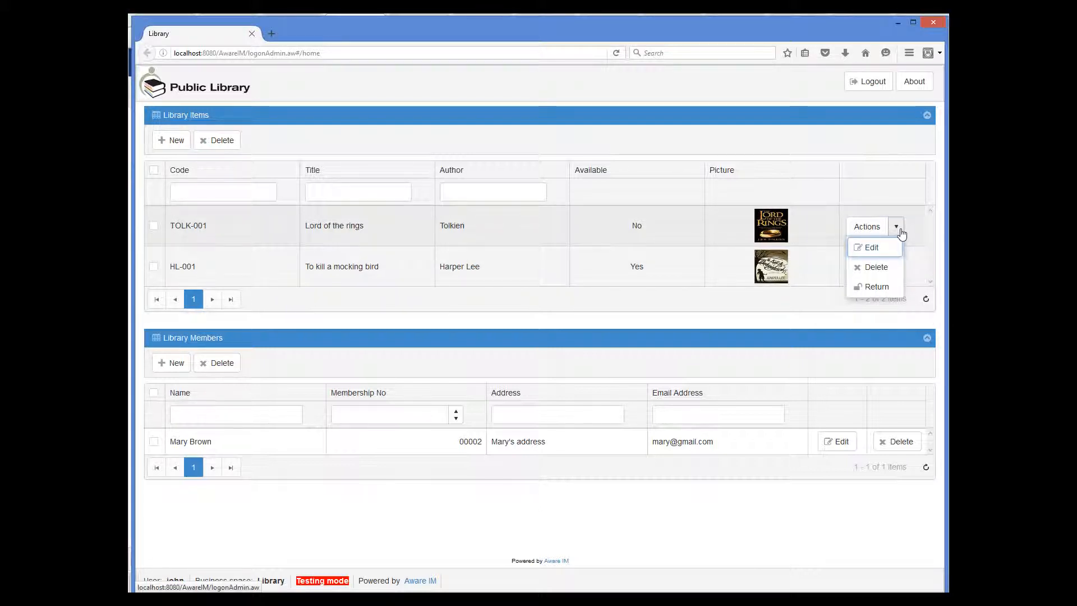
click(921, 318)
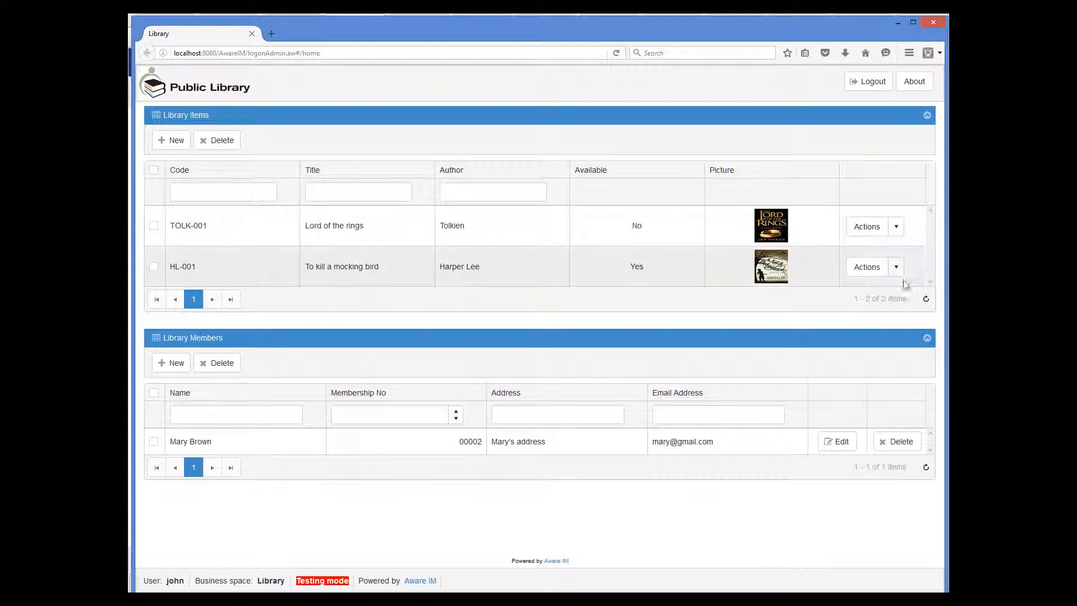
click(899, 272)
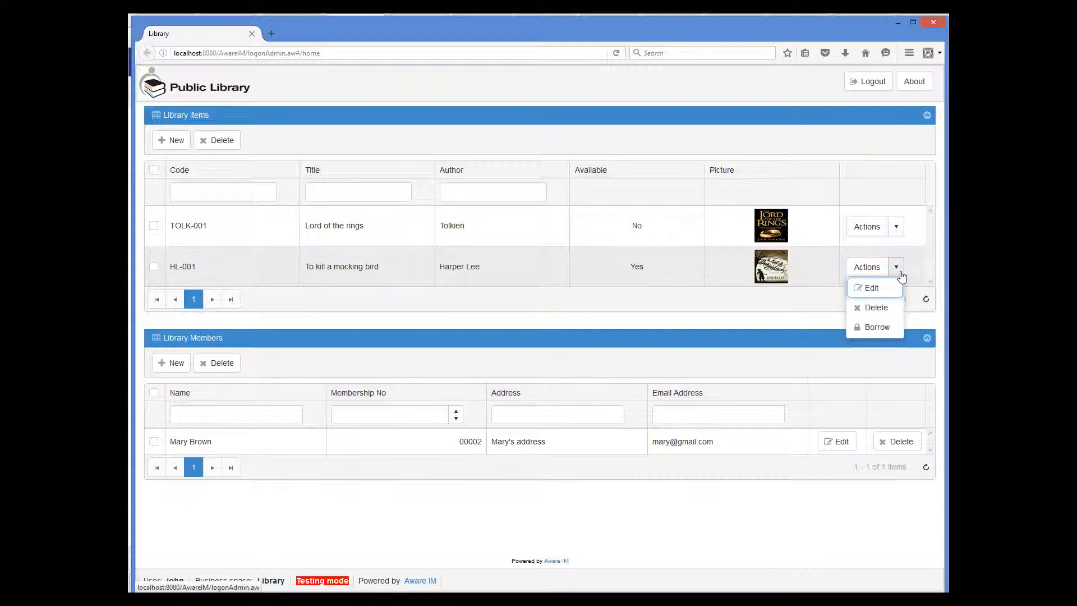
click(814, 314)
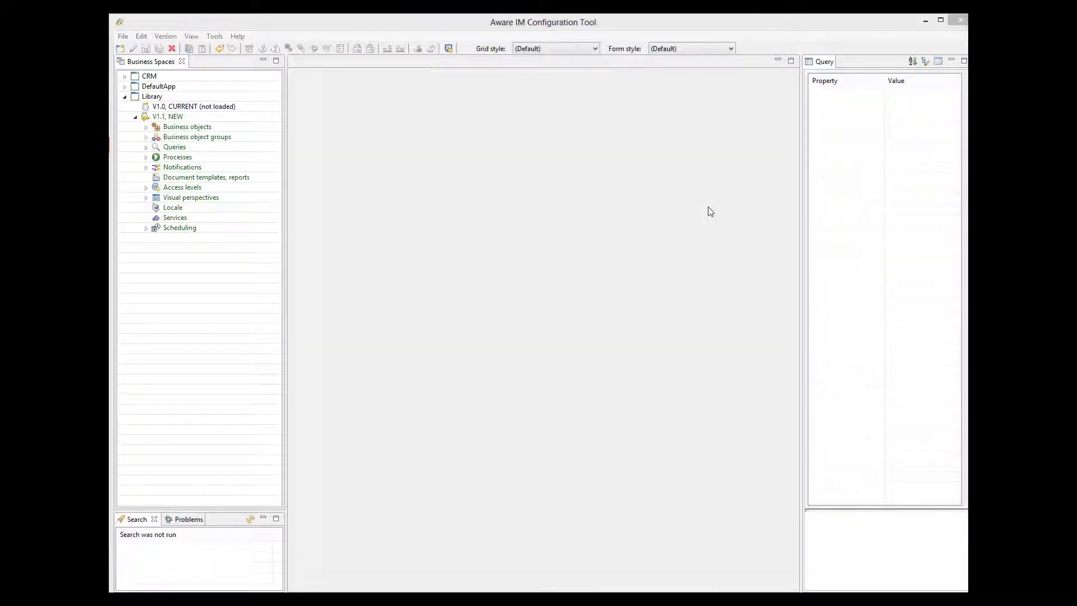
In the Aware IM Configuration Tool, set the Code column width to 150 in the All Items query's display settings.
click(147, 148)
double_click(187, 157)
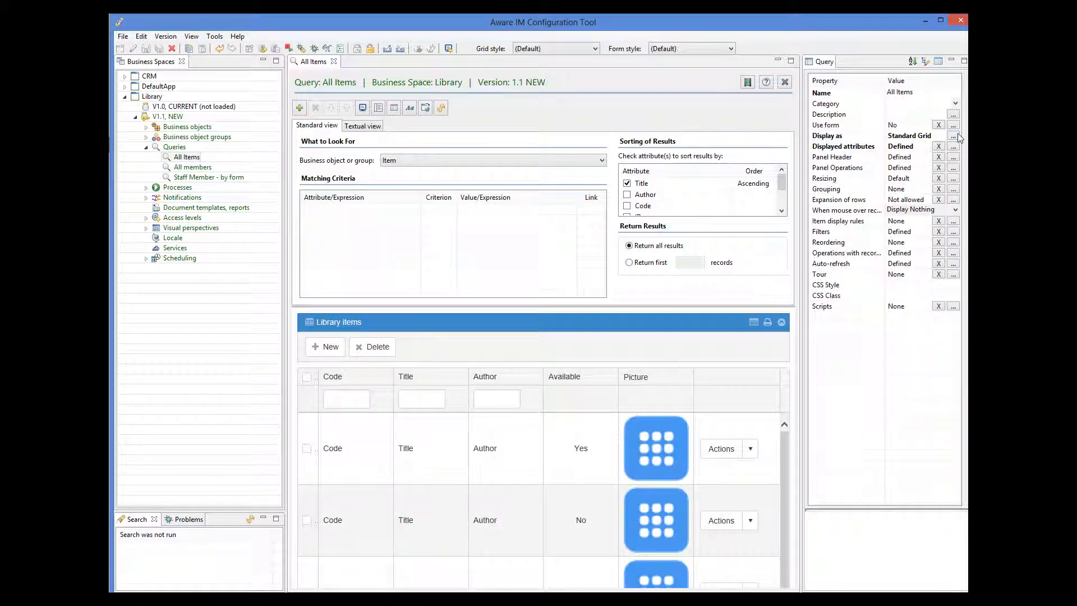
click(956, 136)
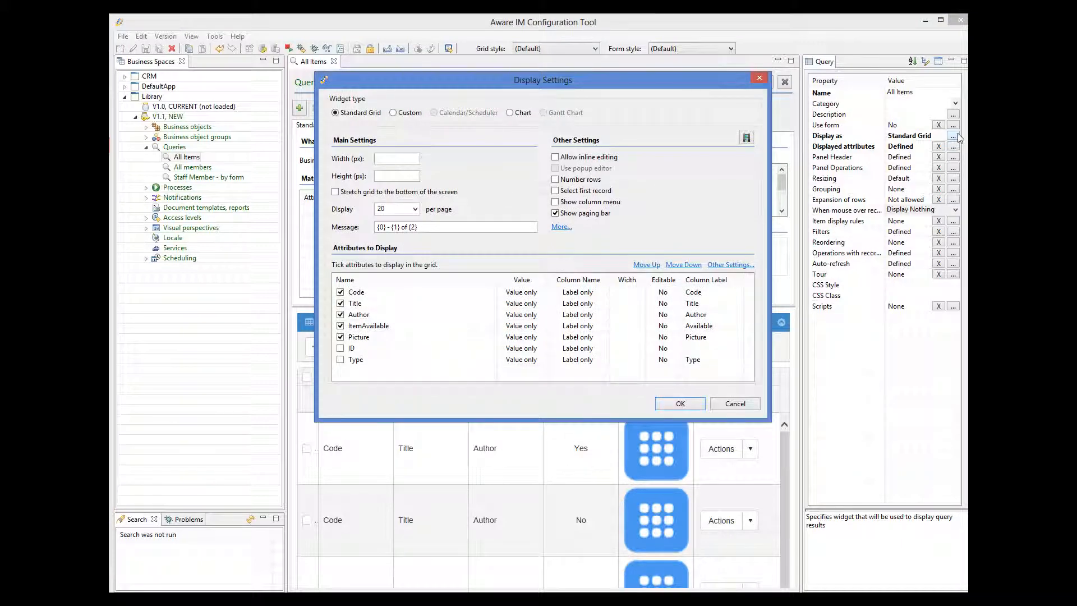
click(637, 293)
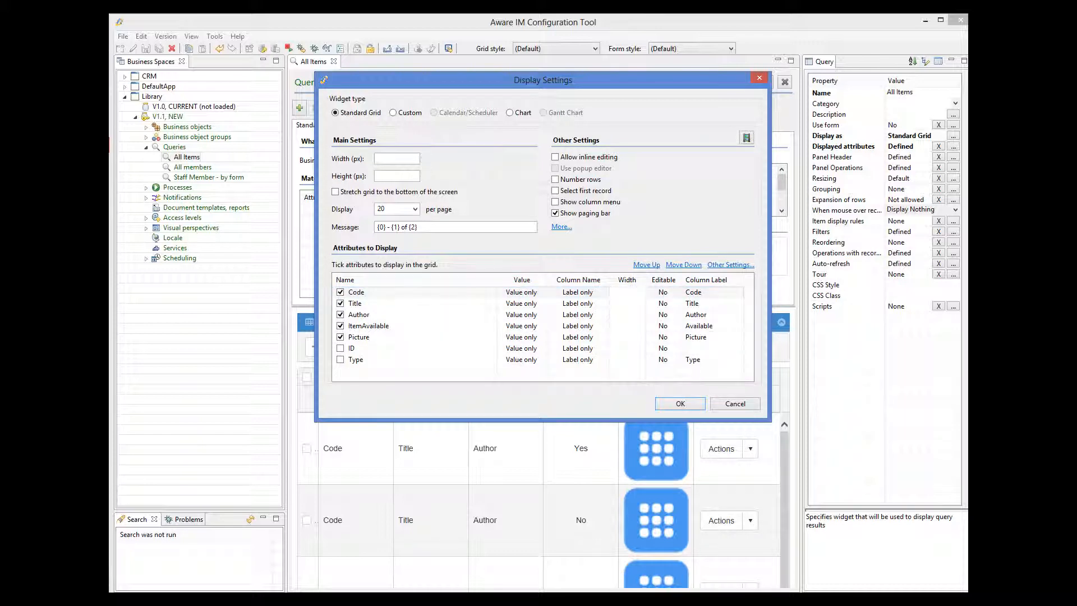
text(150)
key(Return)
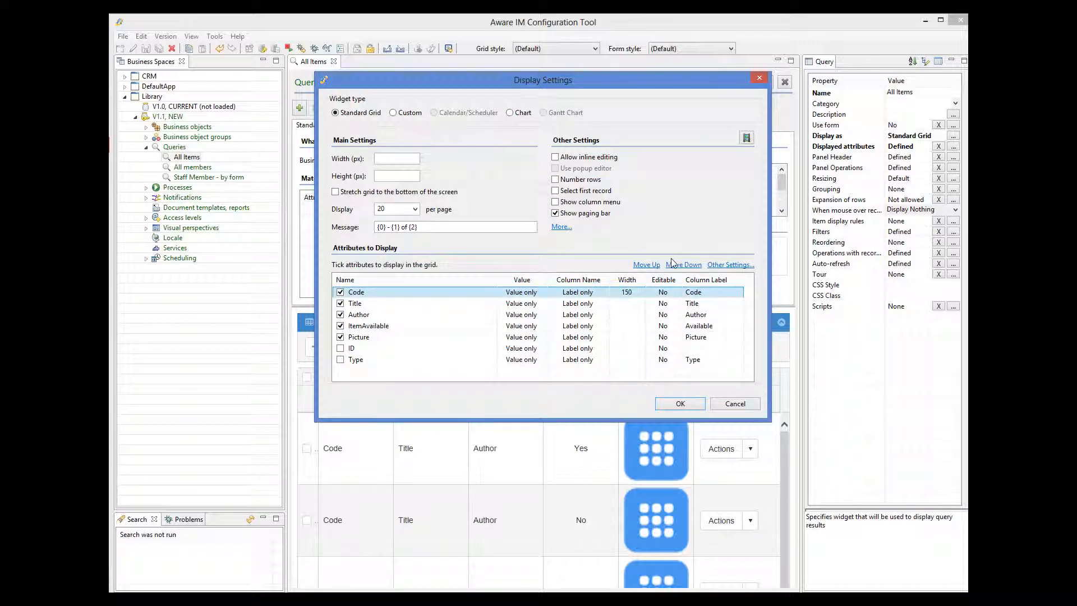
Set the width of the Author column to 250.
click(627, 314)
text(2)
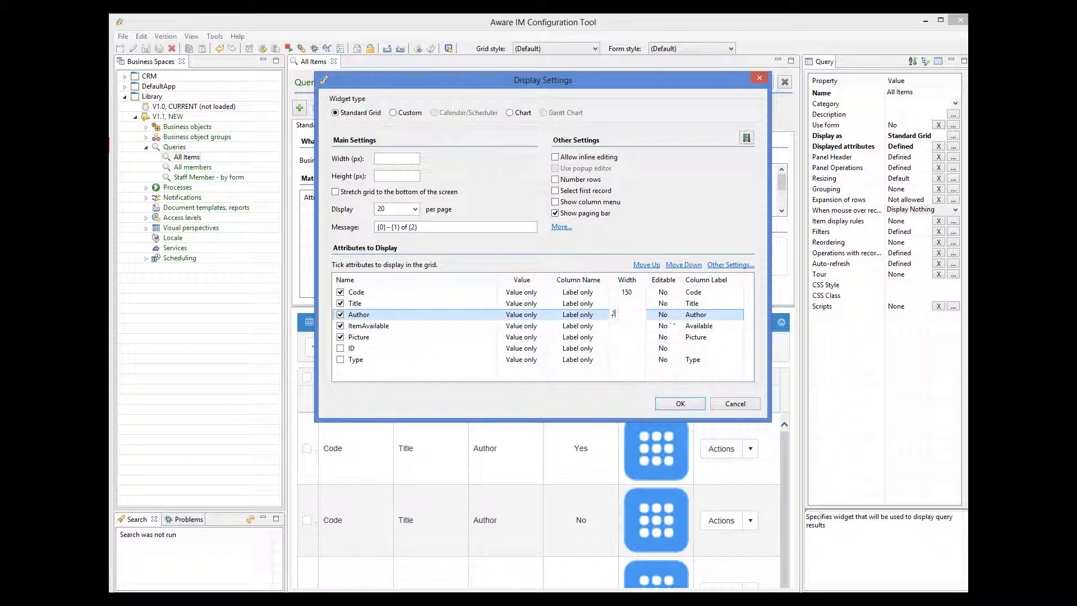
text(50)
key(Return)
Set the widths of the ItemAvailable and Picture columns to 100 each.
click(635, 330)
text(100)
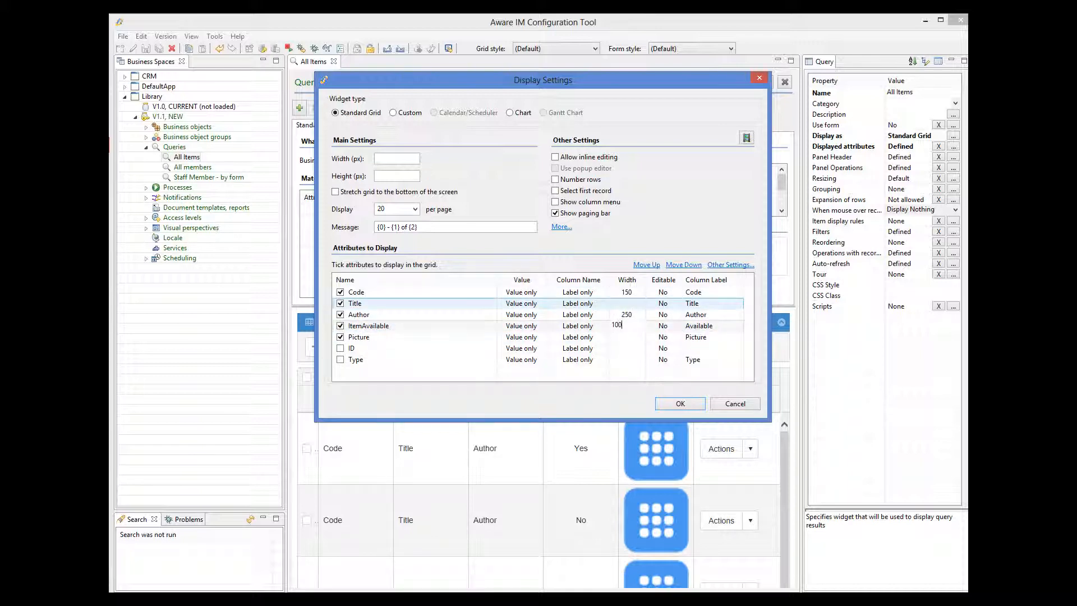
key(Return)
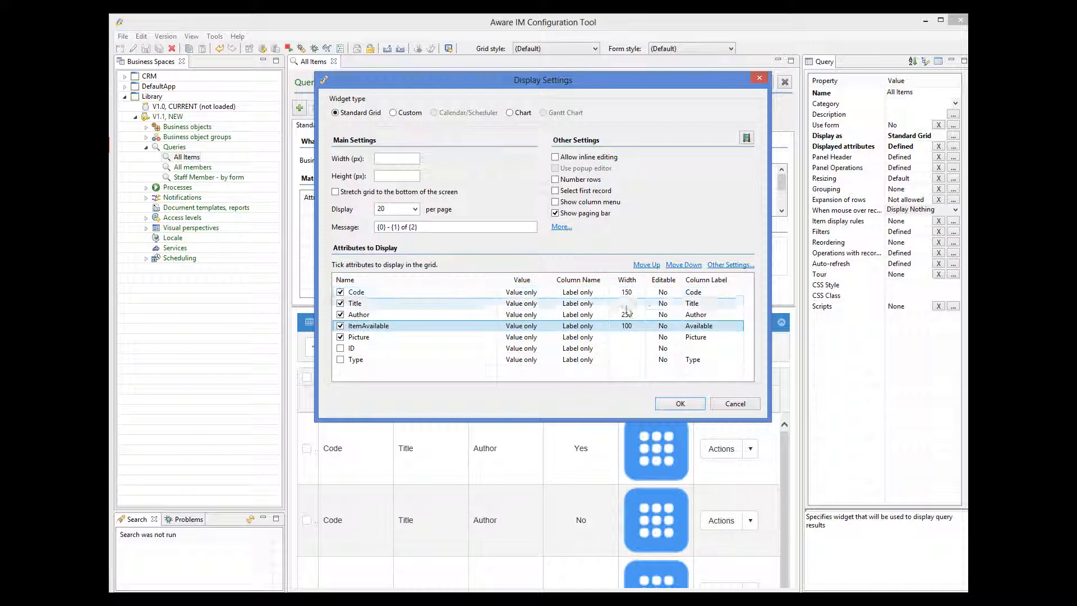
click(625, 336)
text(100)
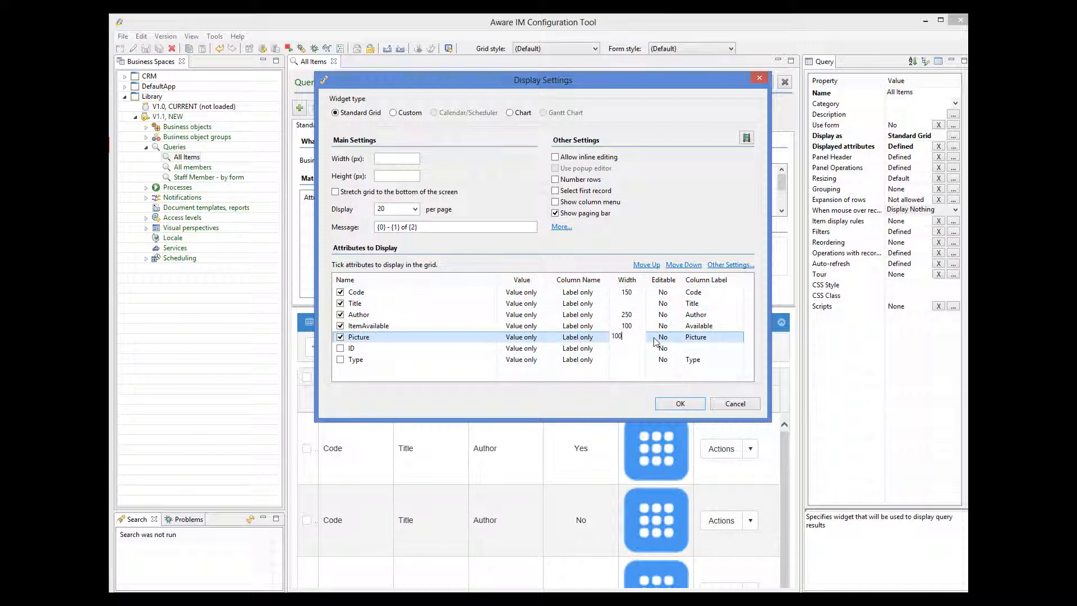
key(Return)
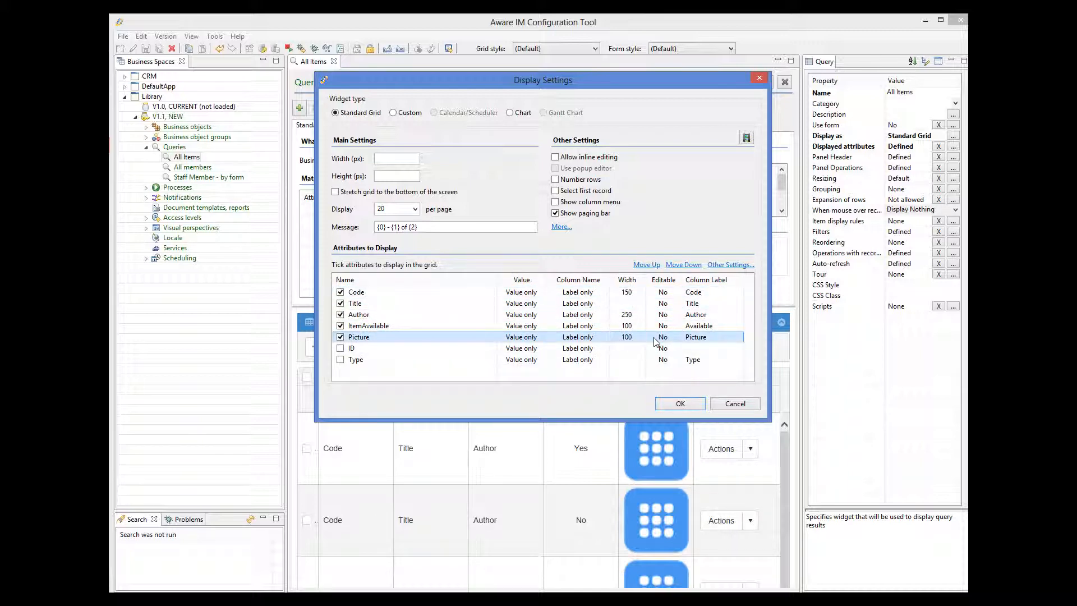
Change the Picture column's label to # in the All Items display settings and save the query.
click(709, 337)
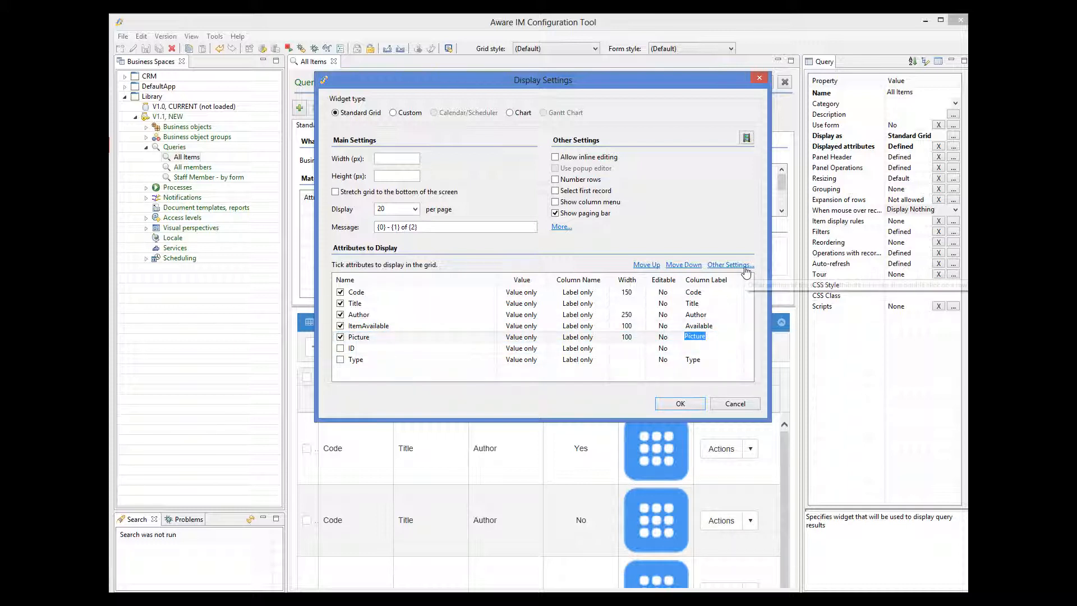
text(#)
key(Return)
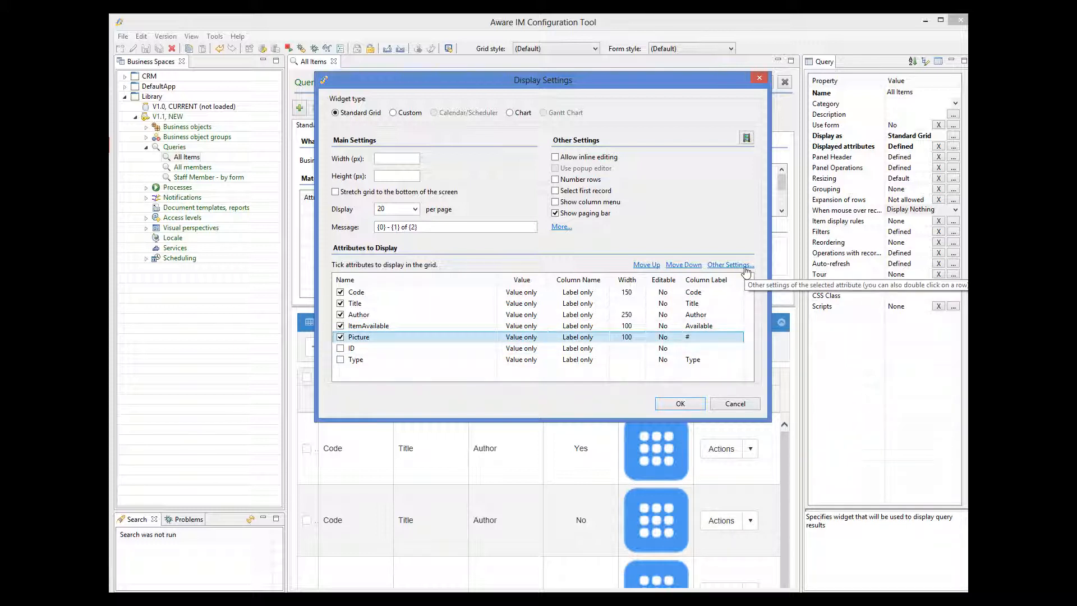
click(683, 404)
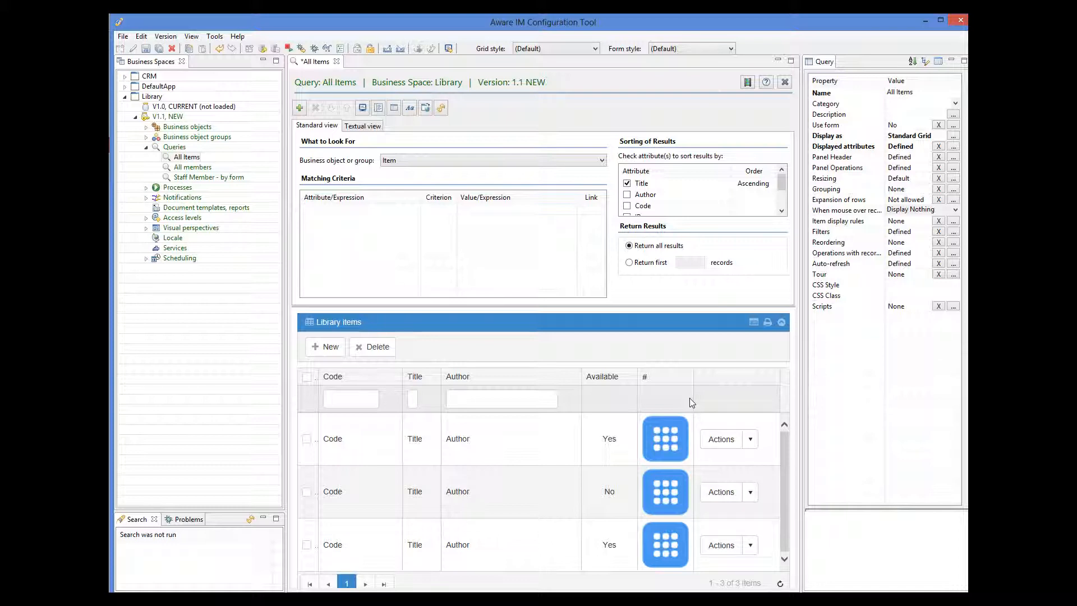
click(147, 50)
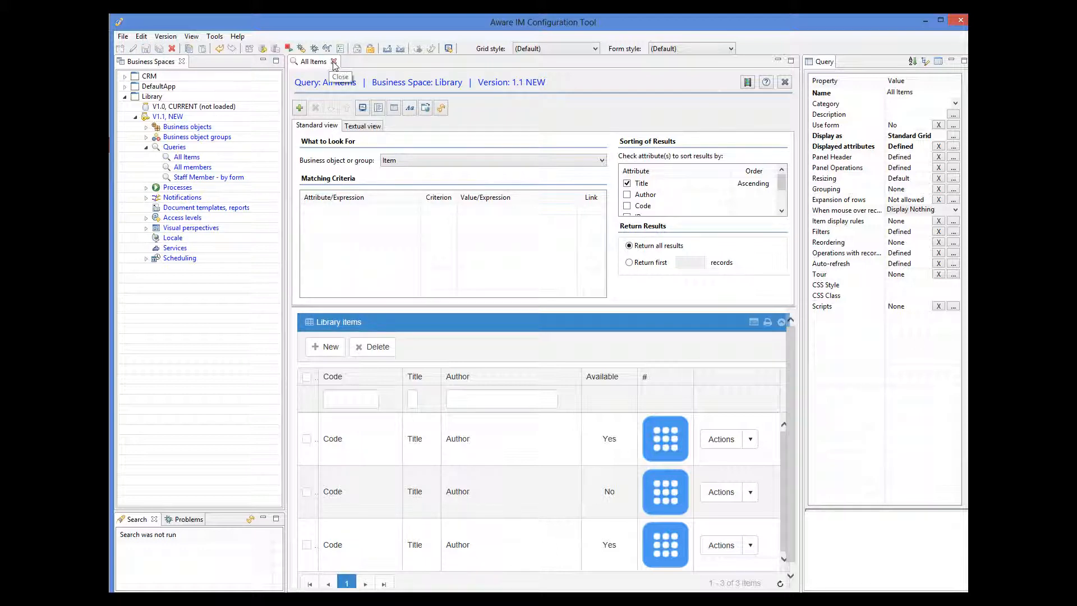
In the All members query's display settings, set the MembershipNo column width to 150.
double_click(217, 167)
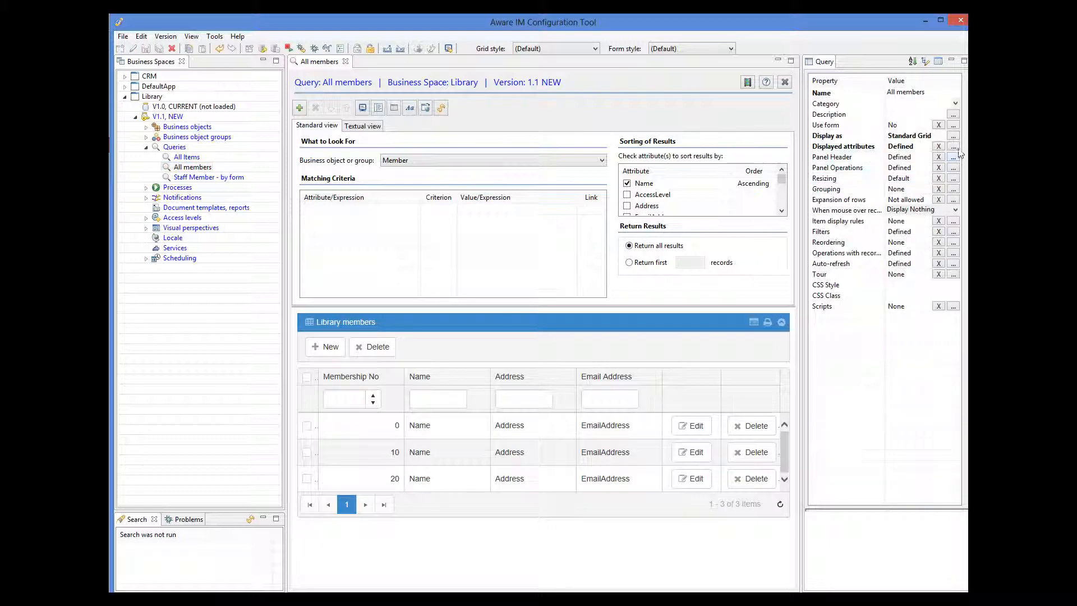
click(954, 136)
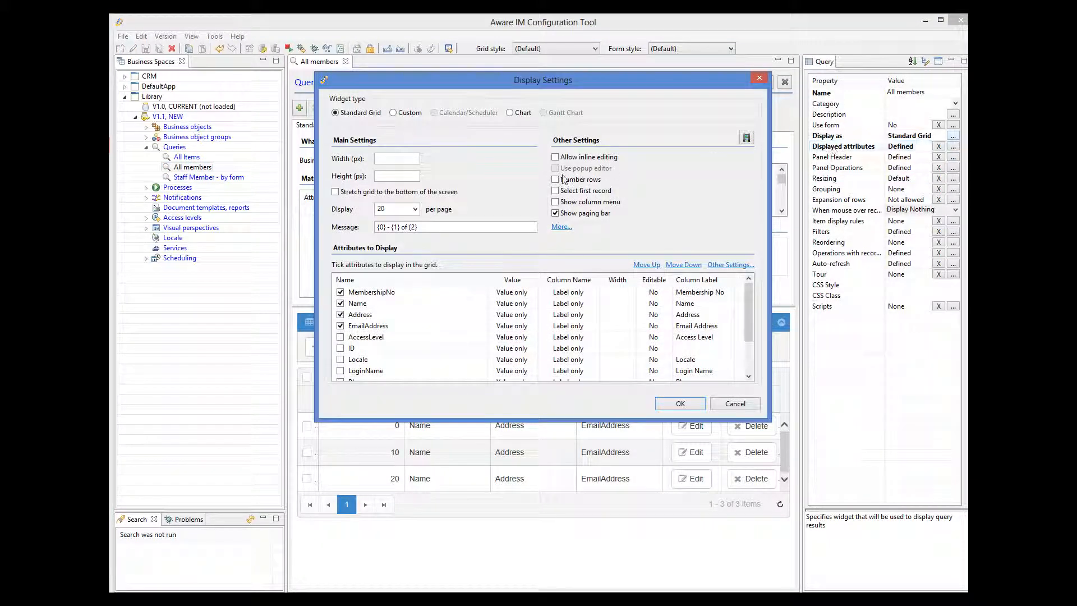
click(616, 293)
text(150)
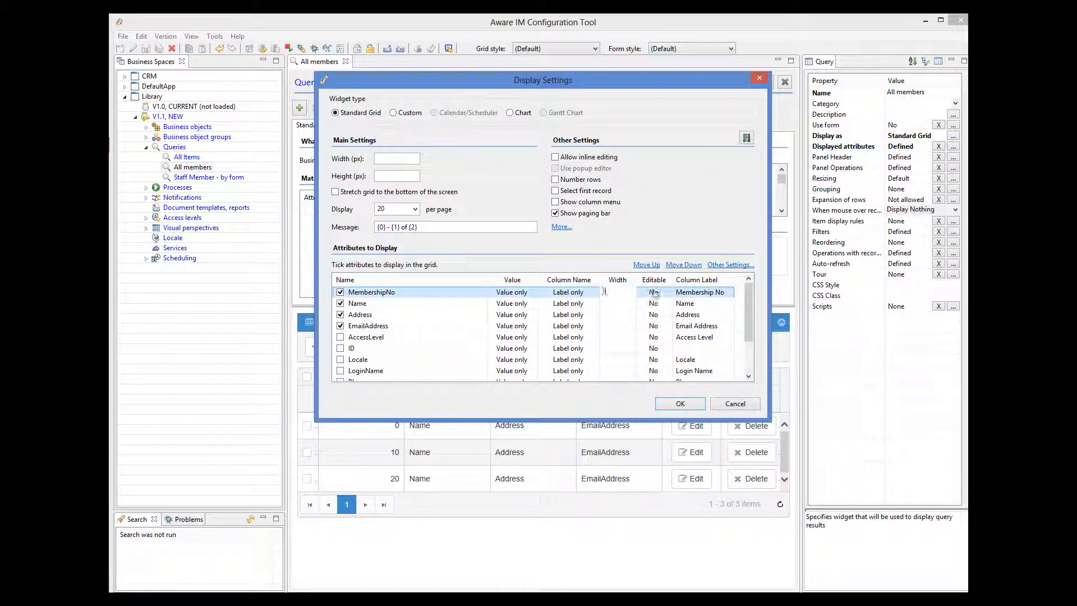
key(Return)
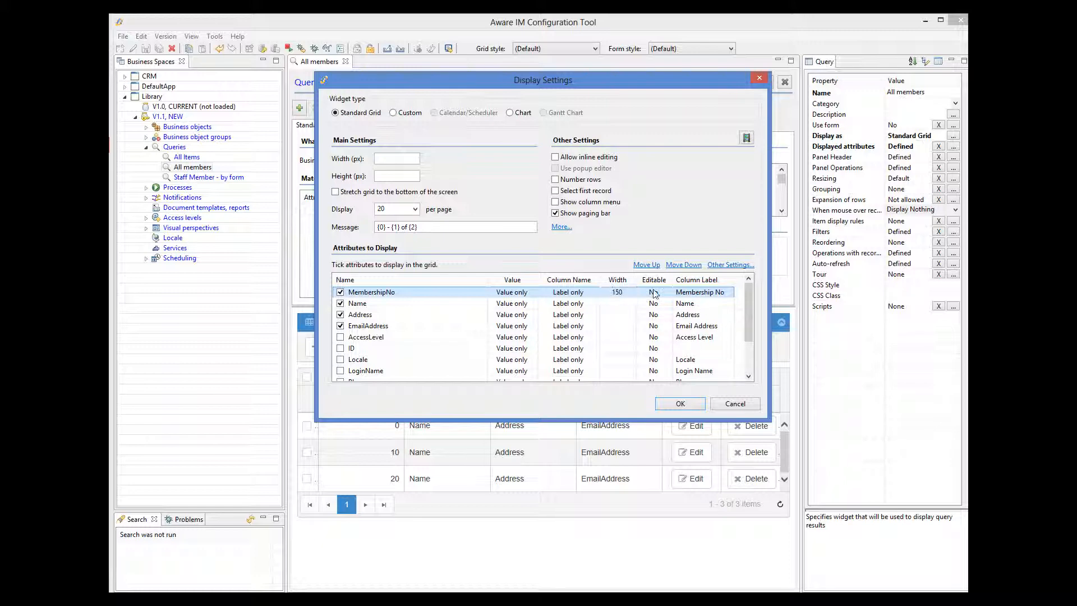
Set the widths of the Name and EmailAddress columns to 250 each and save the All members query.
click(620, 304)
text(250)
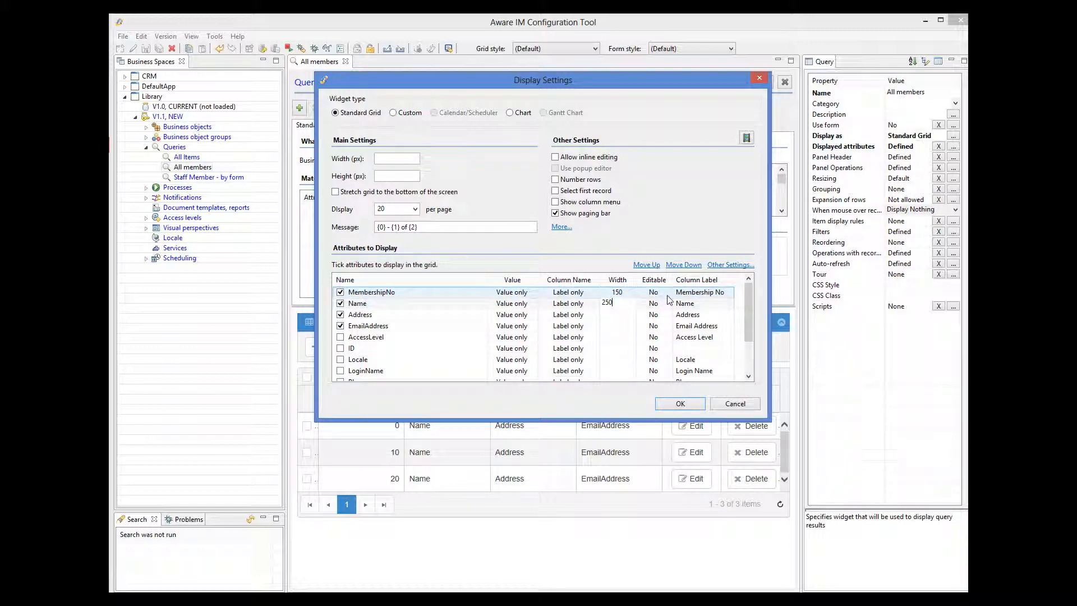
key(Return)
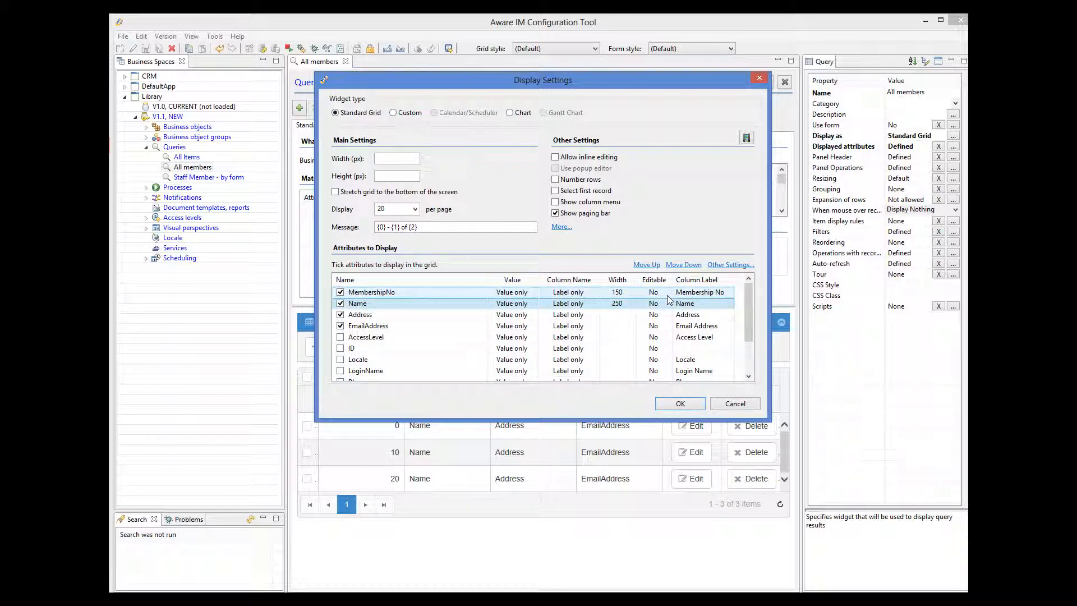
click(613, 326)
text(250)
key(Return)
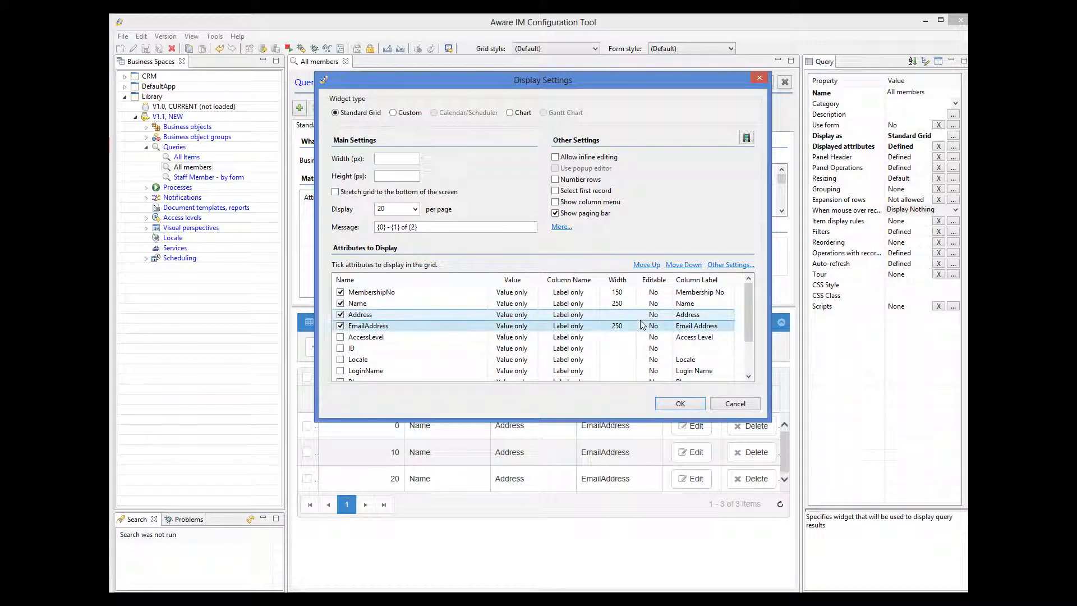
click(681, 404)
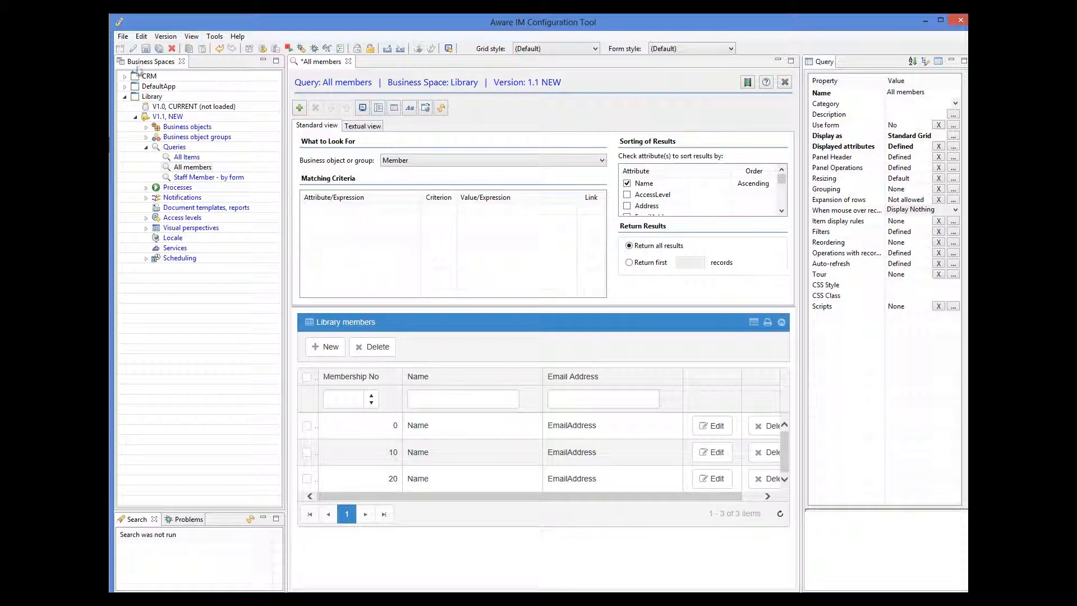
click(145, 49)
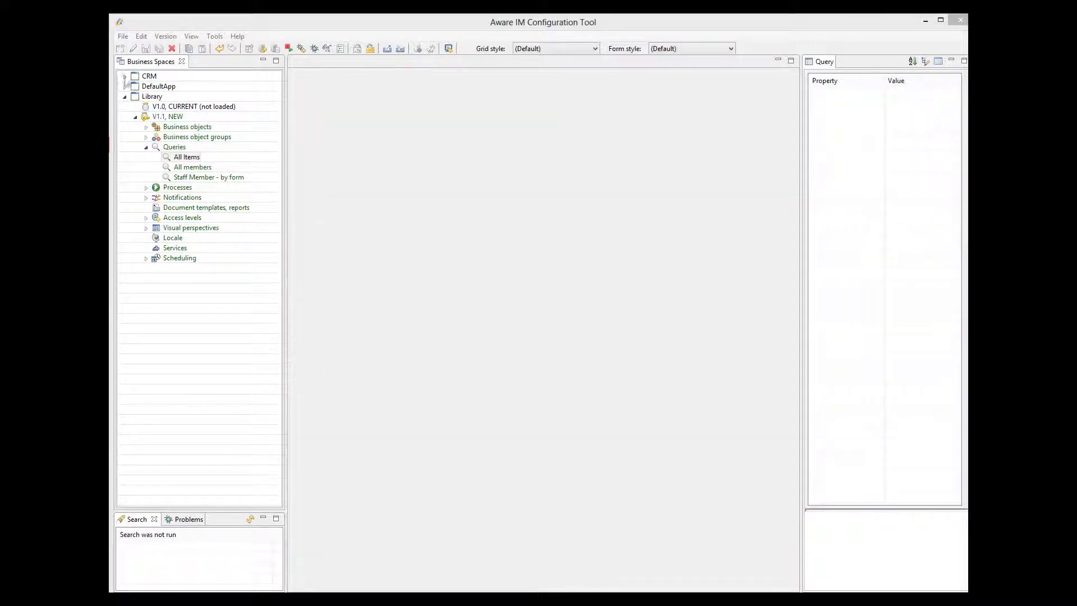
In the All Items query, add an item display rule with the condition Item.ItemAvailable='No'.
click(185, 157)
double_click(186, 157)
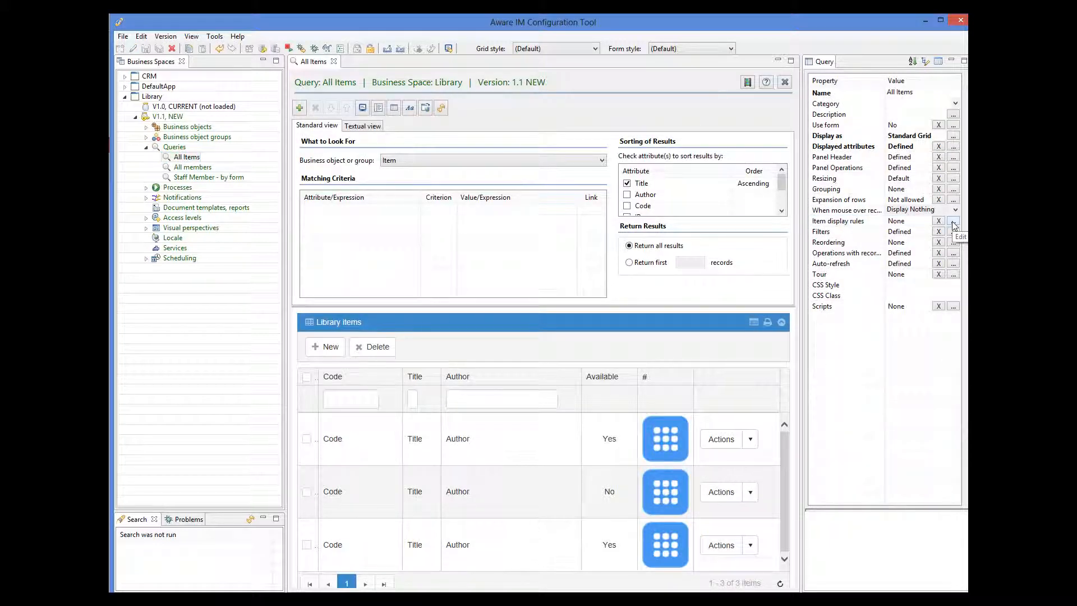
click(954, 222)
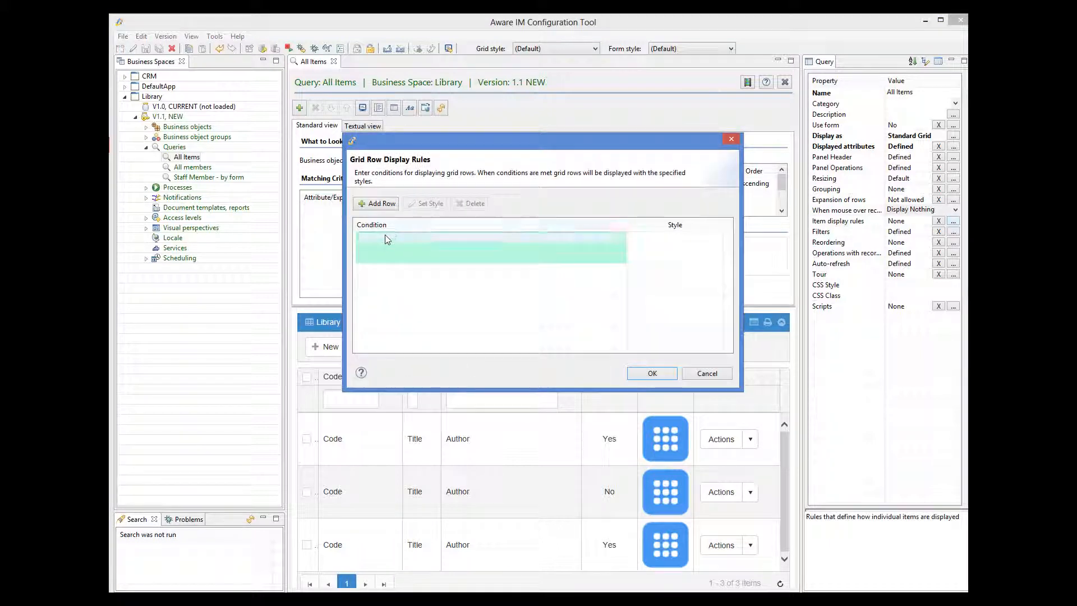
text(Ite)
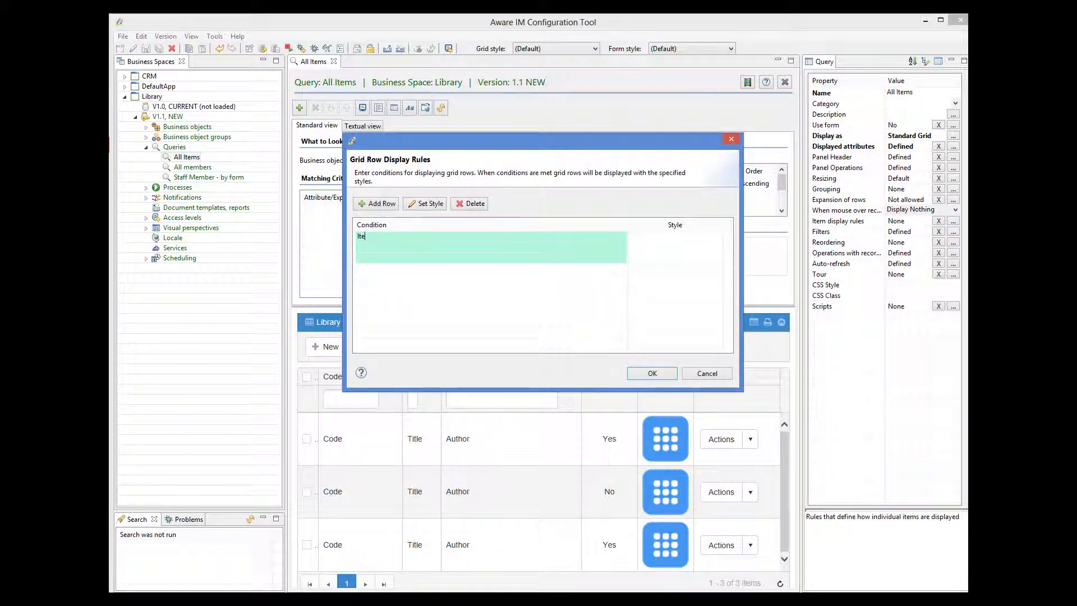
text(m.)
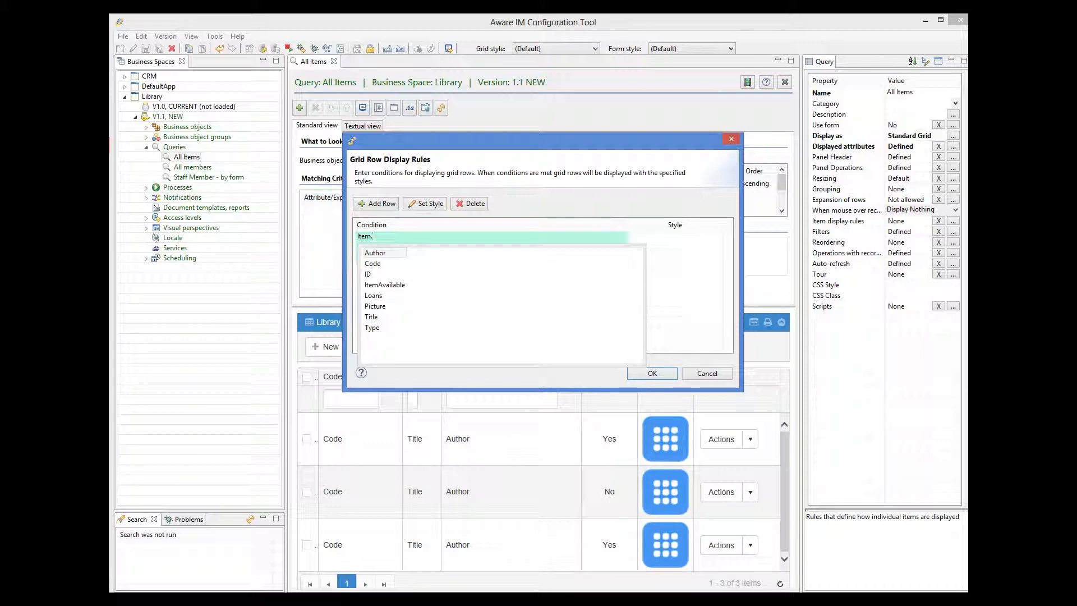
click(404, 285)
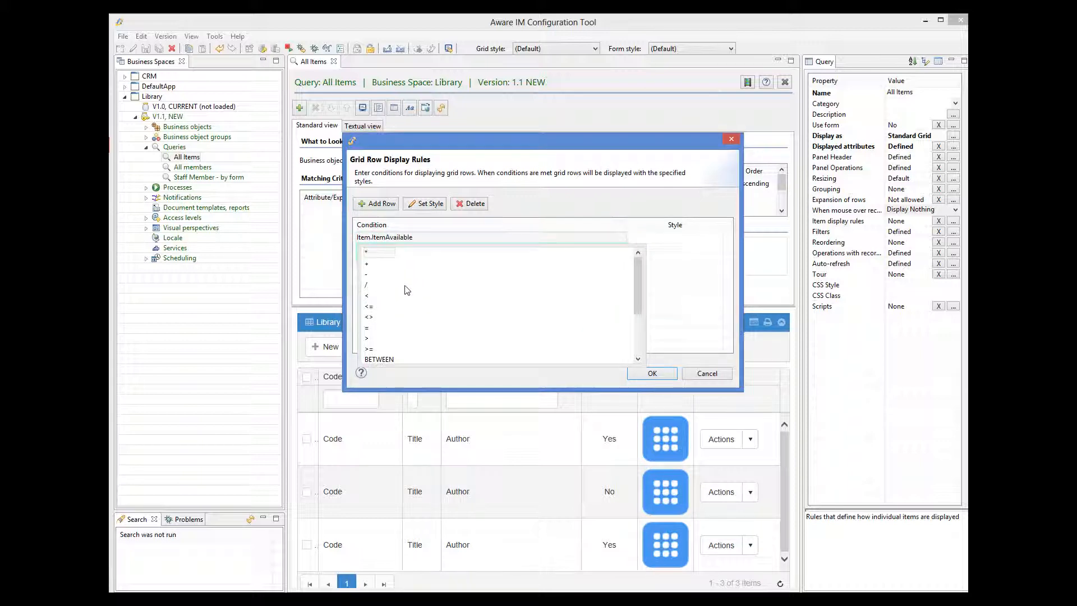
click(381, 329)
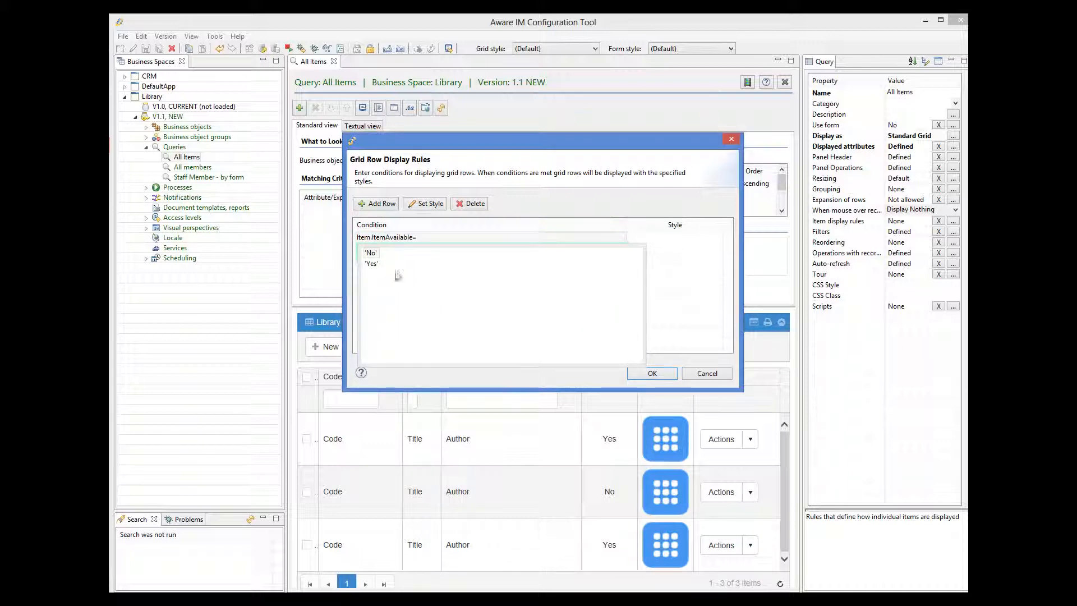
click(370, 253)
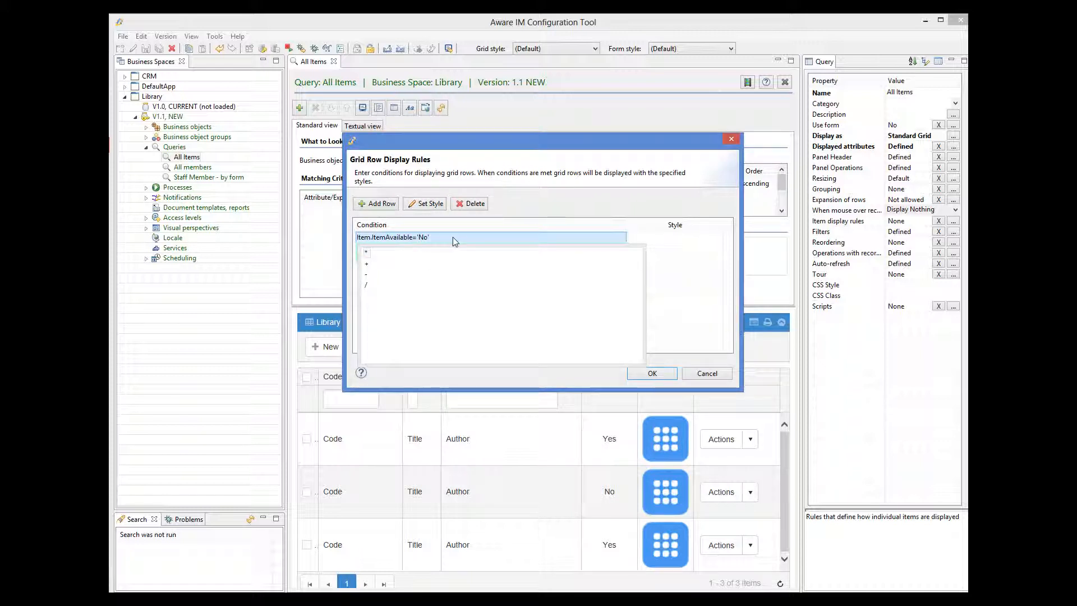
click(660, 239)
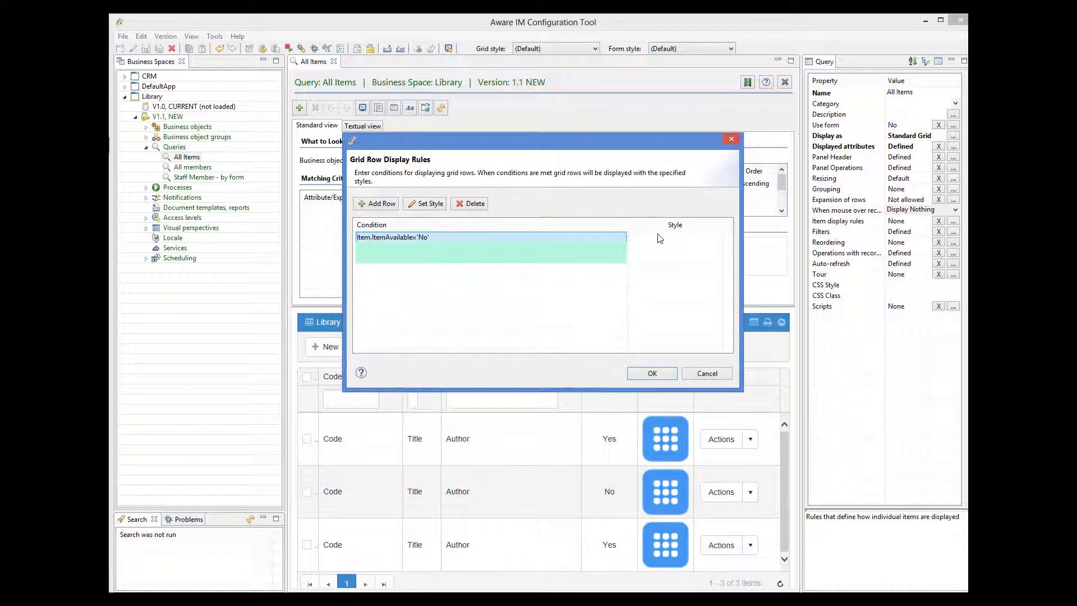
Give the rule's grid row style a pink background colour and save the All Items query.
click(432, 206)
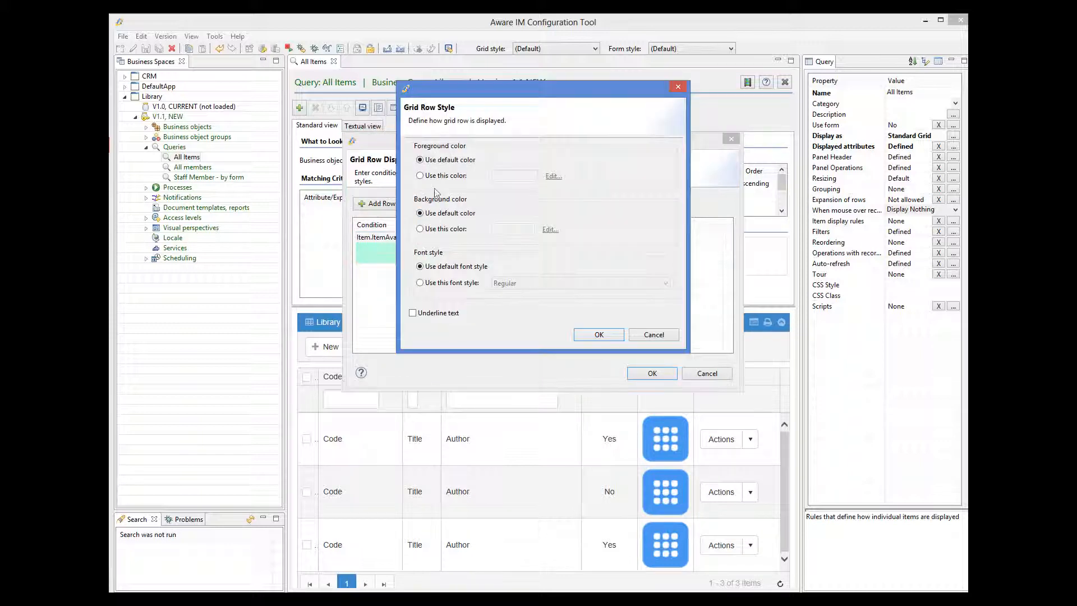
click(421, 229)
click(550, 230)
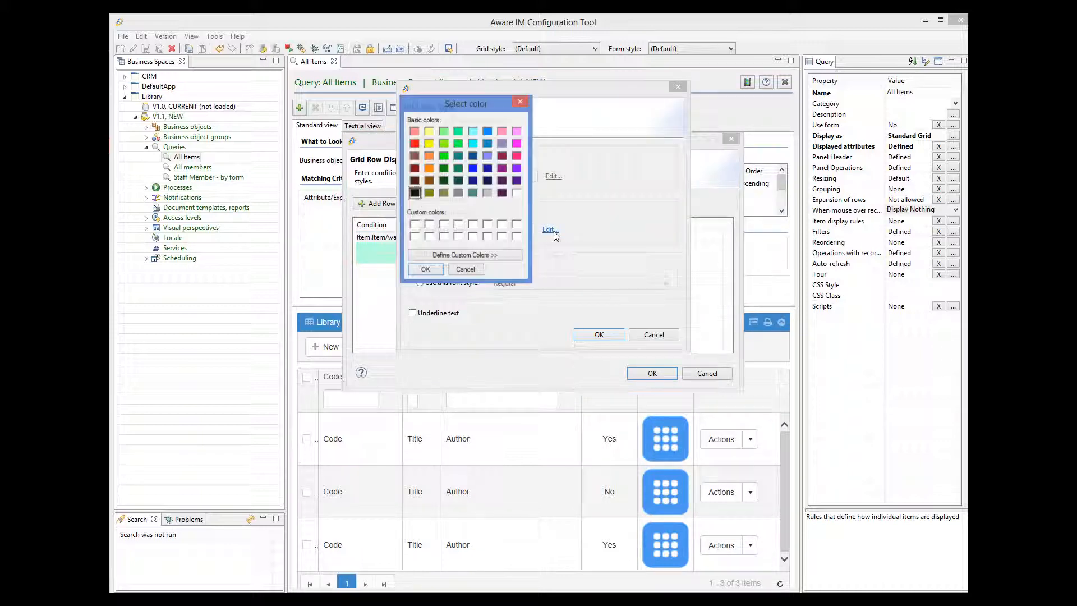
click(502, 131)
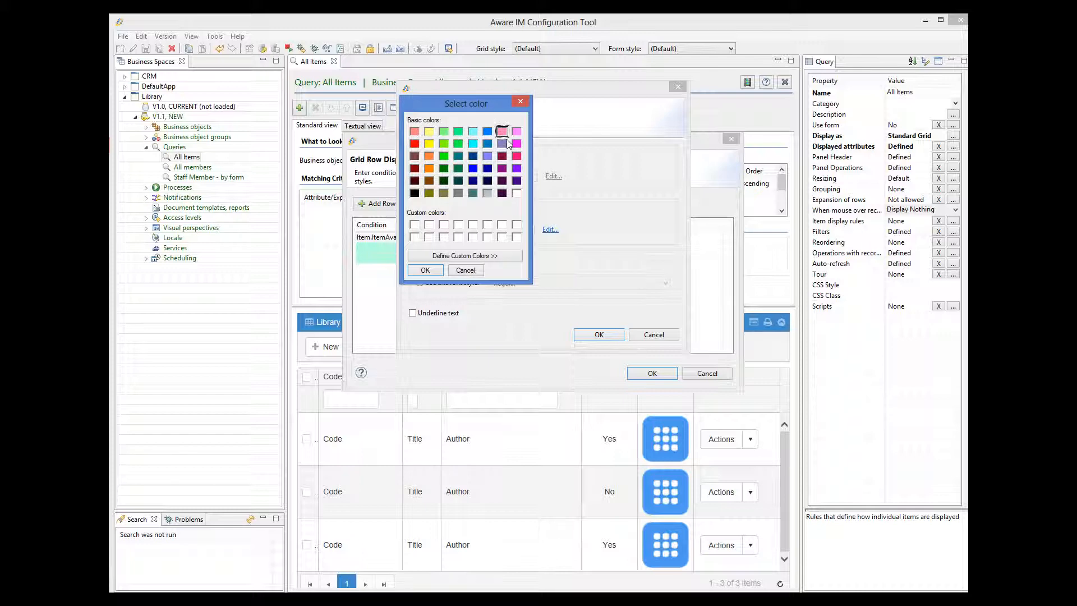
click(426, 270)
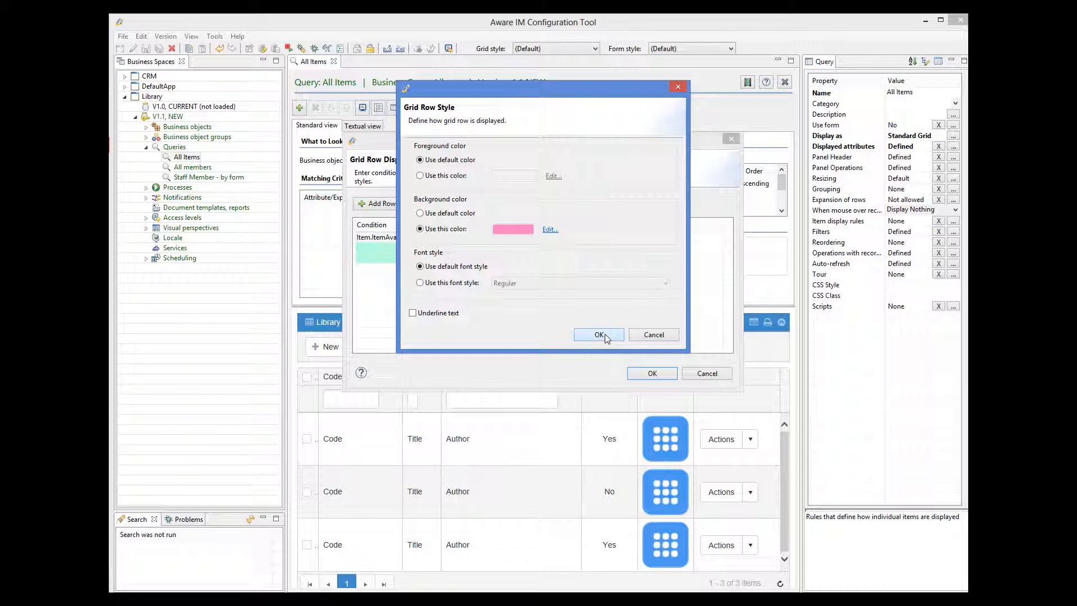
click(599, 335)
click(651, 374)
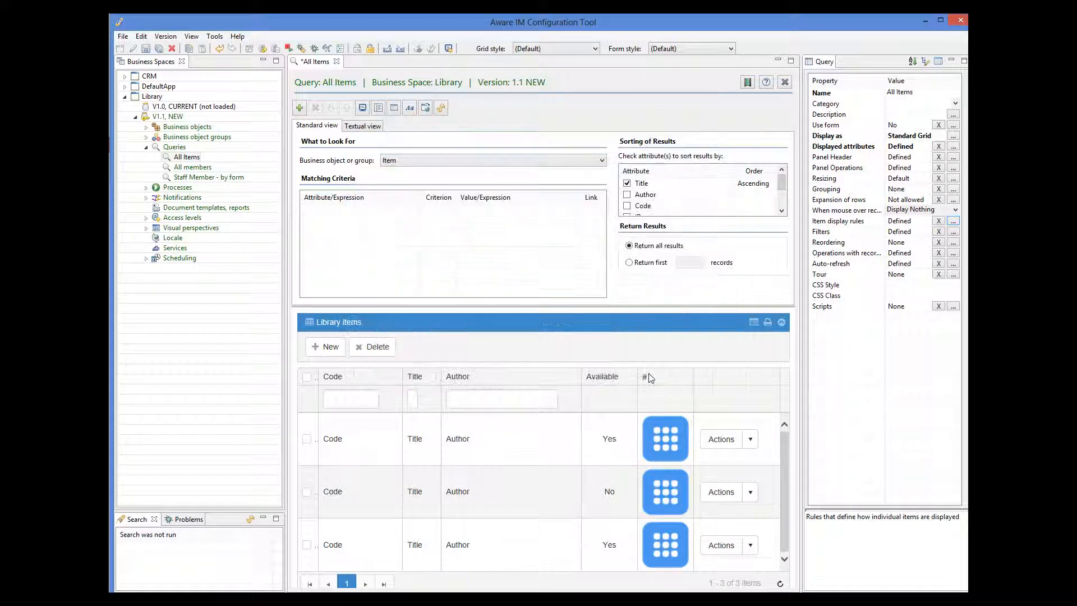
click(149, 50)
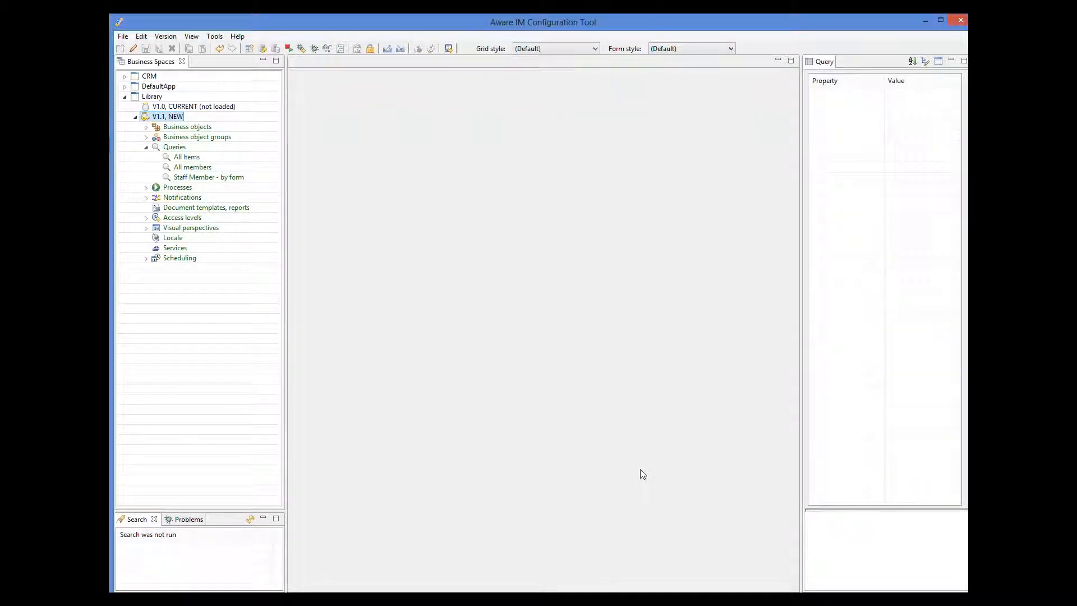
In the All Items query's panel operations, enter new-icon in the CSS class of the New operation's icon.
double_click(187, 158)
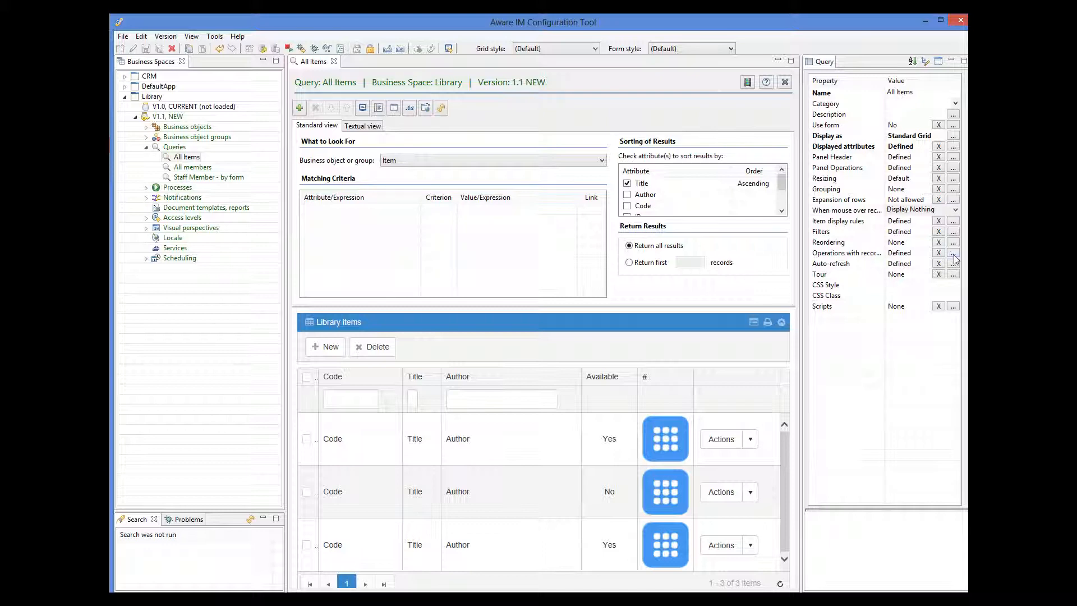
click(954, 168)
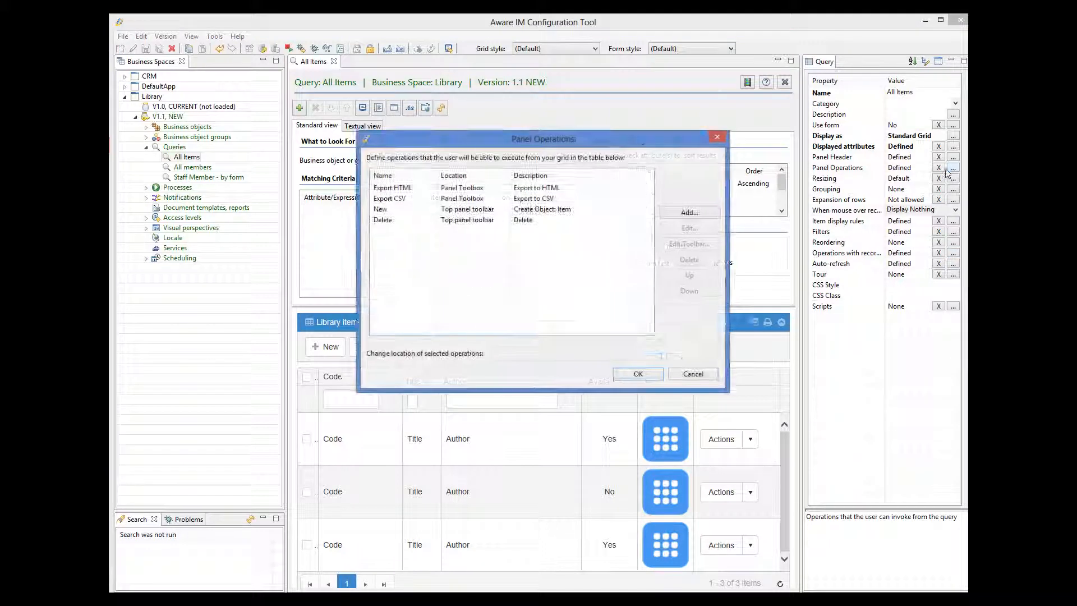
click(452, 212)
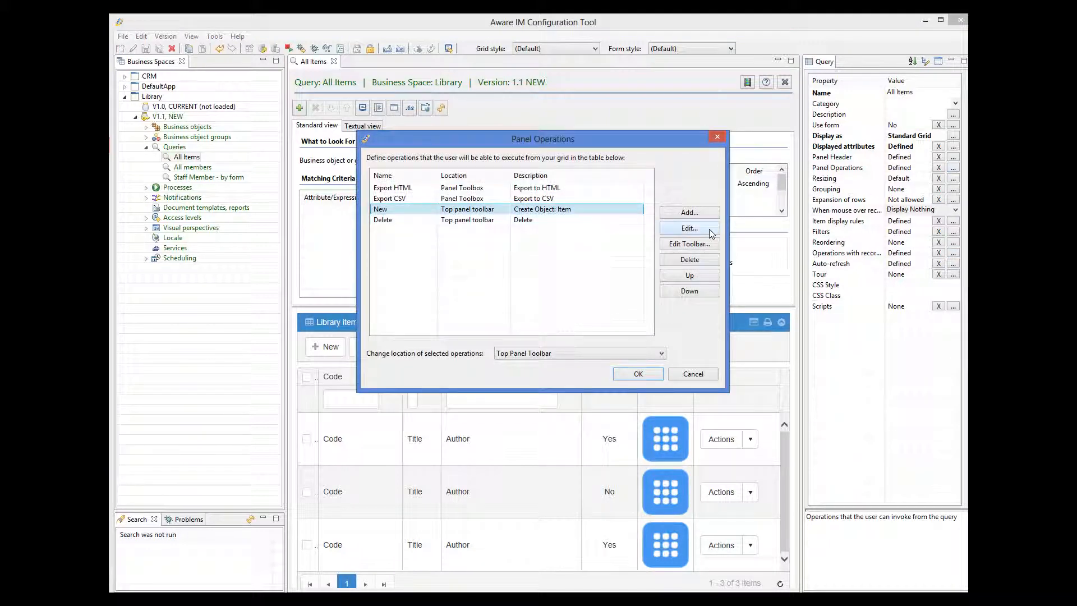
click(709, 229)
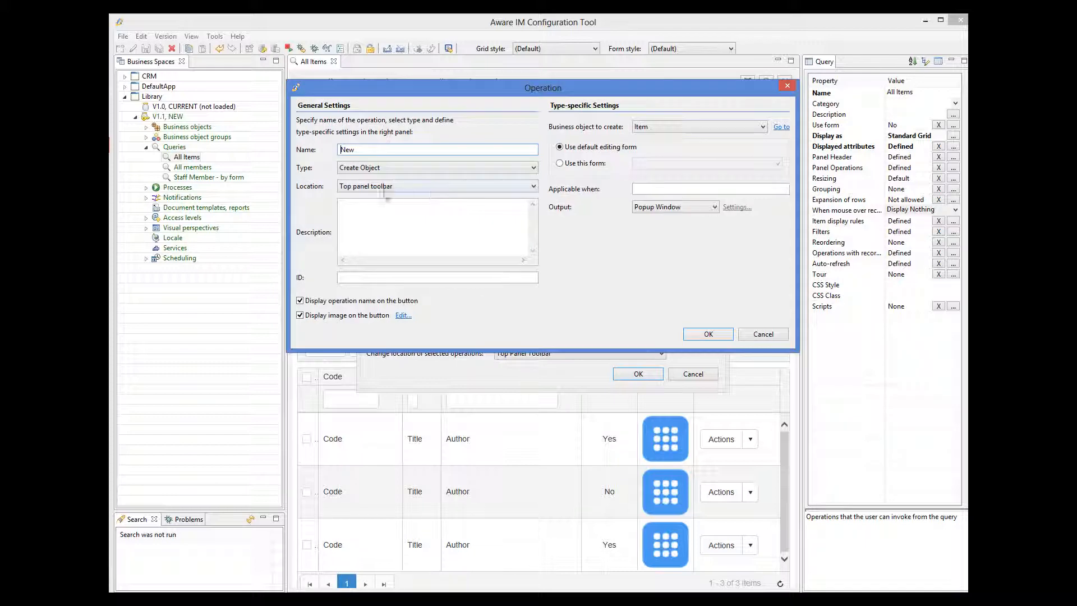
click(403, 316)
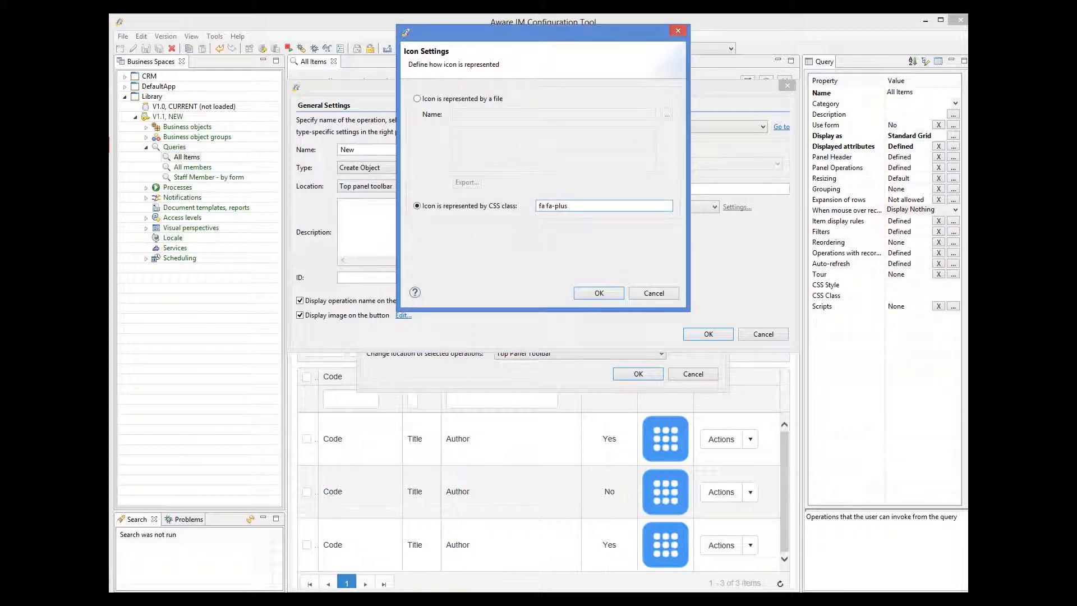
text(new-icon)
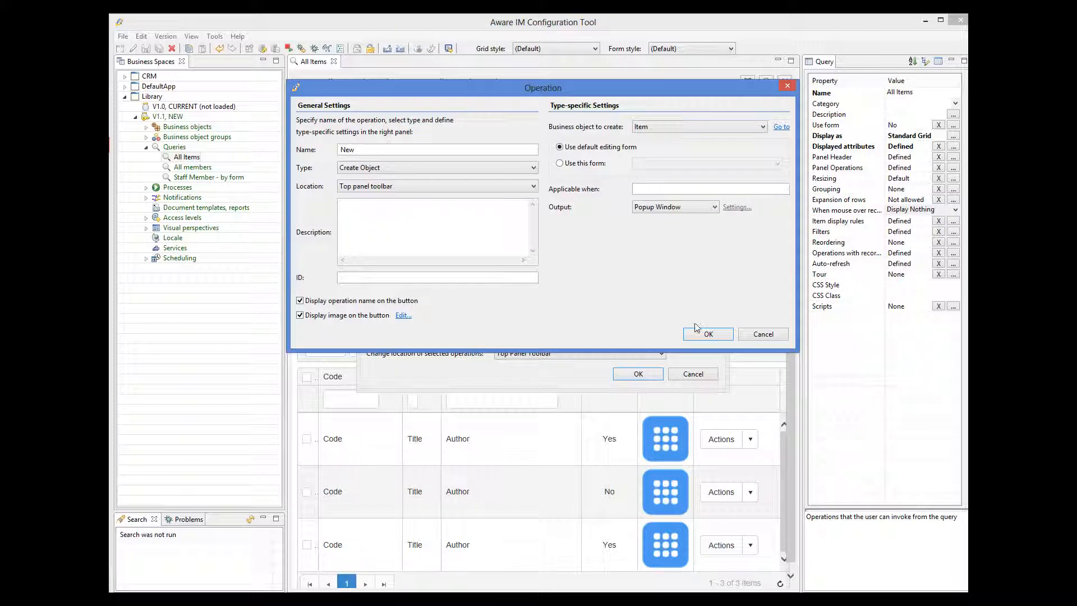
click(708, 334)
Add delete-icon to the CSS class of the Delete operation's icon, then save and close the All Items query.
click(437, 222)
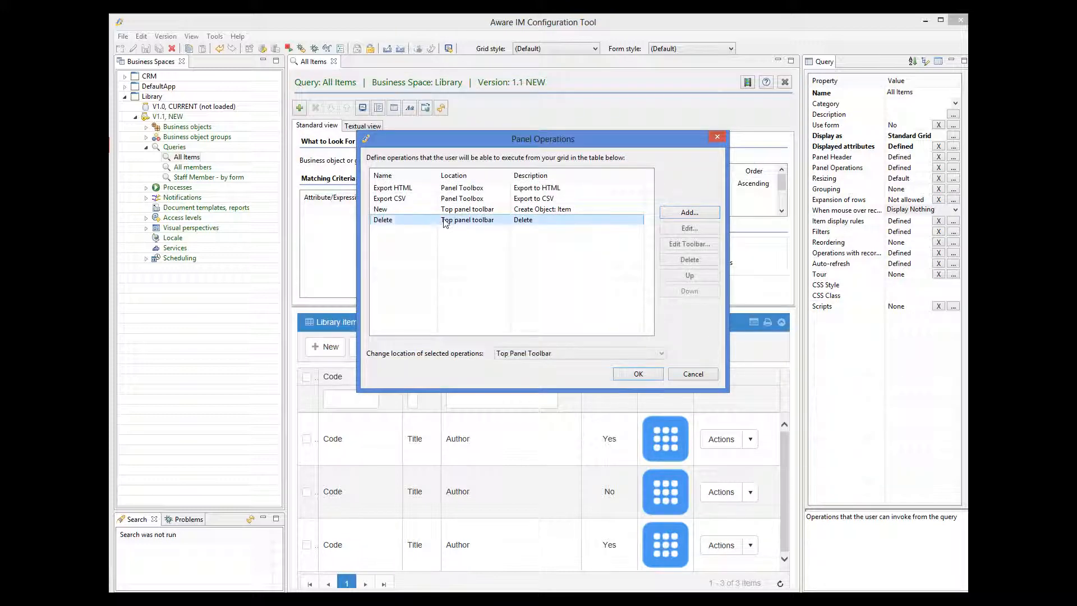
click(670, 229)
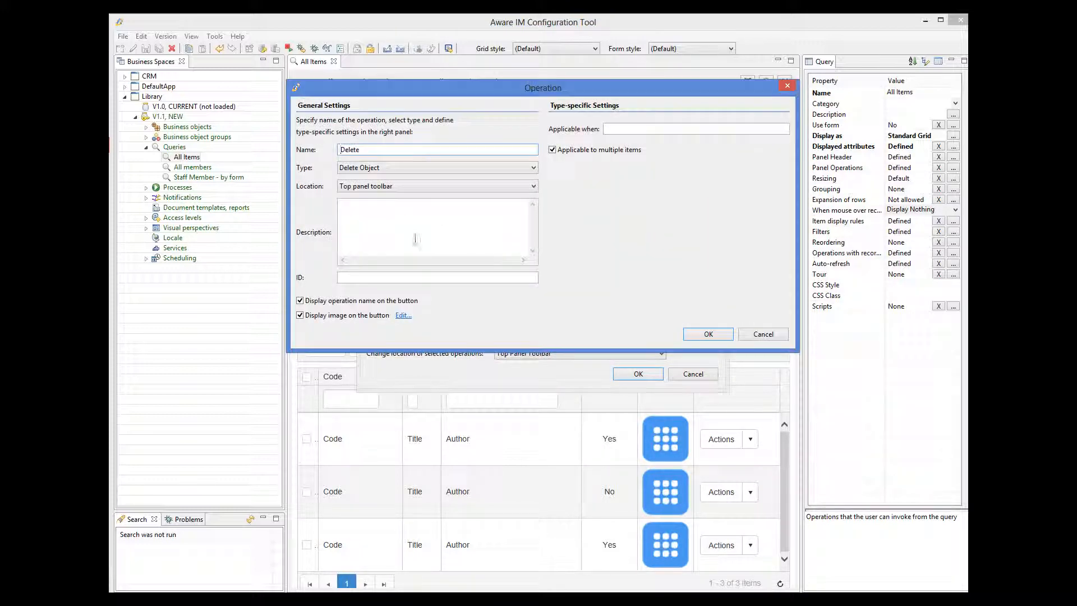
click(403, 315)
click(598, 206)
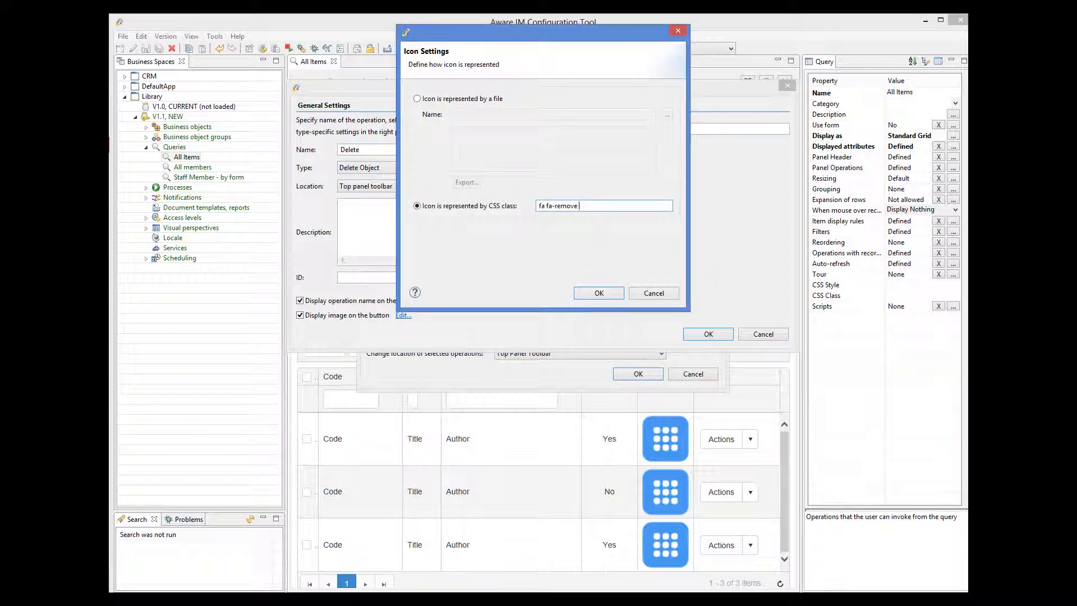
text(delete-icon)
click(590, 295)
click(706, 335)
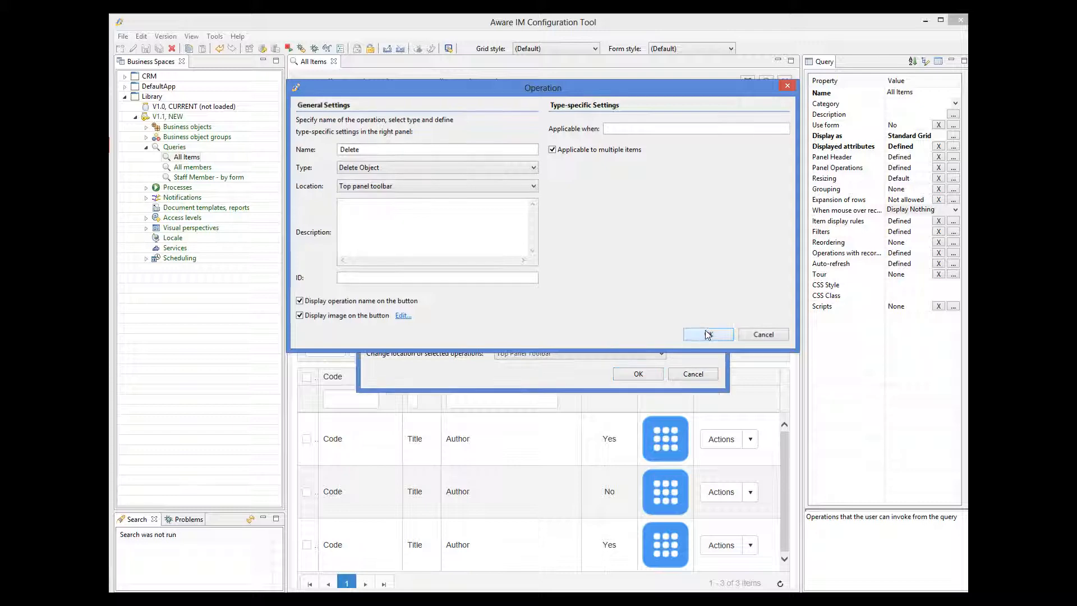
click(645, 373)
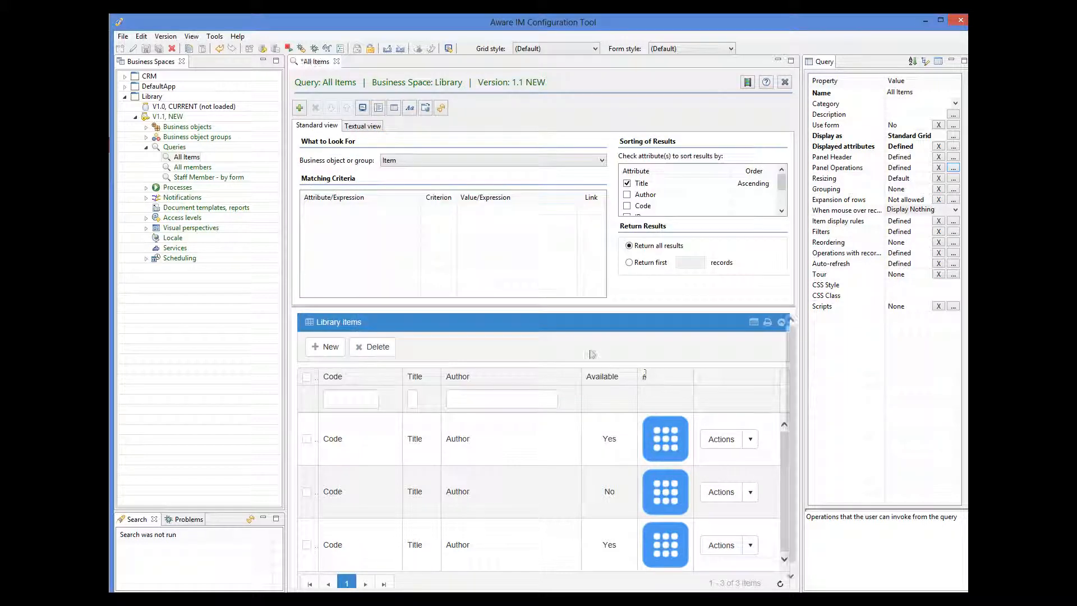
click(145, 48)
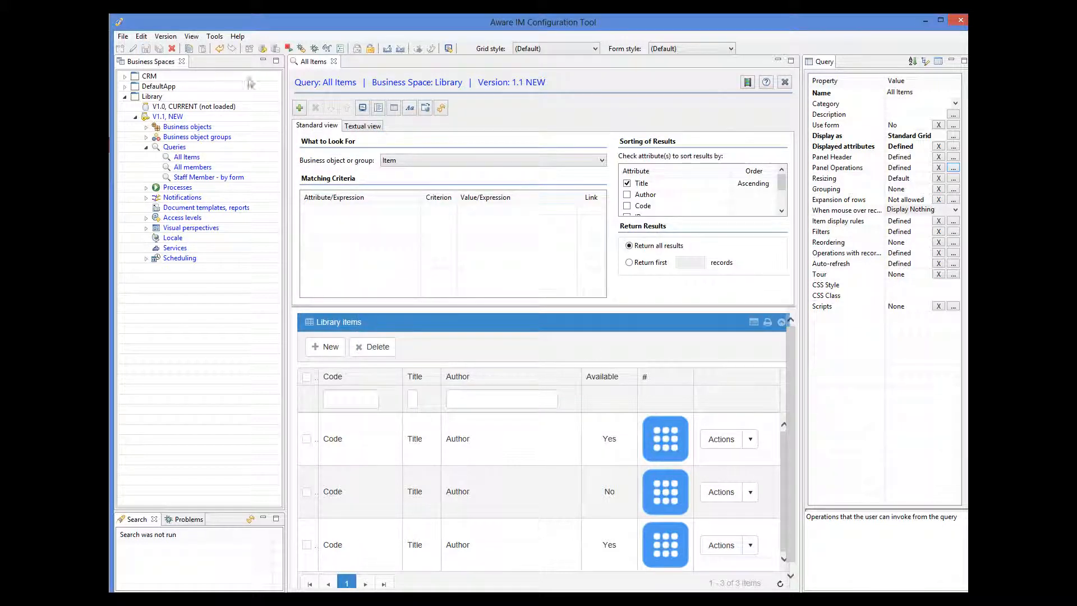
click(334, 61)
In the All members query's panel operations, add new-icon to the CSS class of the New operation's icon.
click(199, 170)
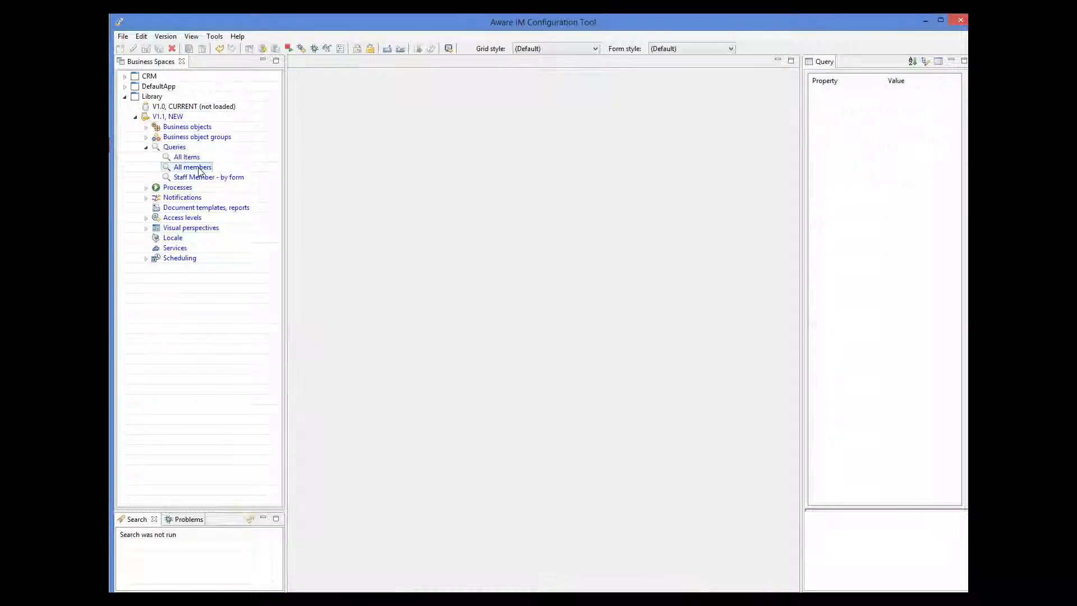
double_click(199, 168)
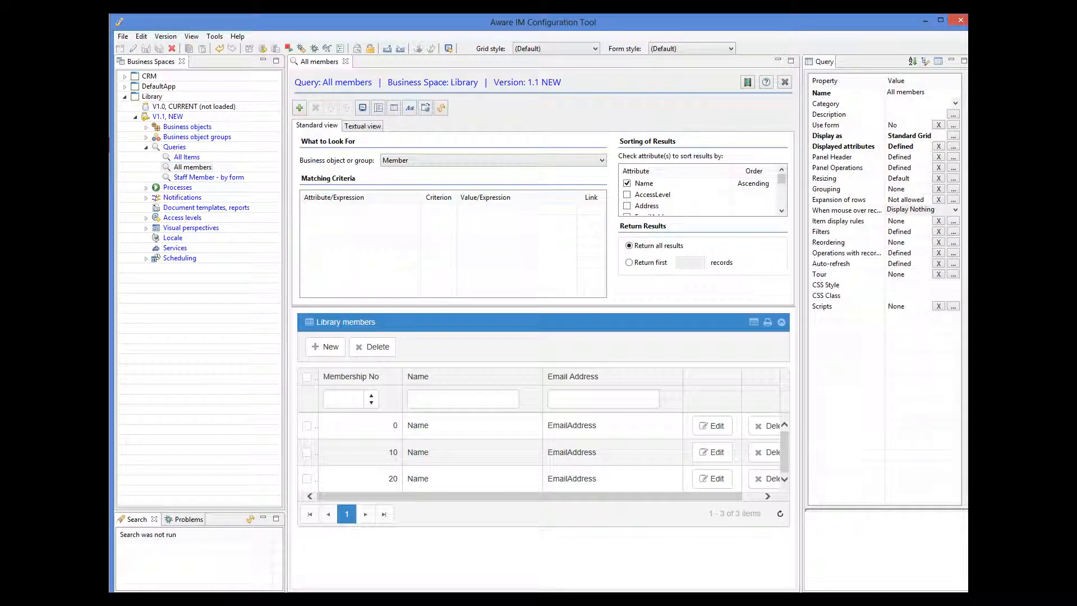
click(954, 168)
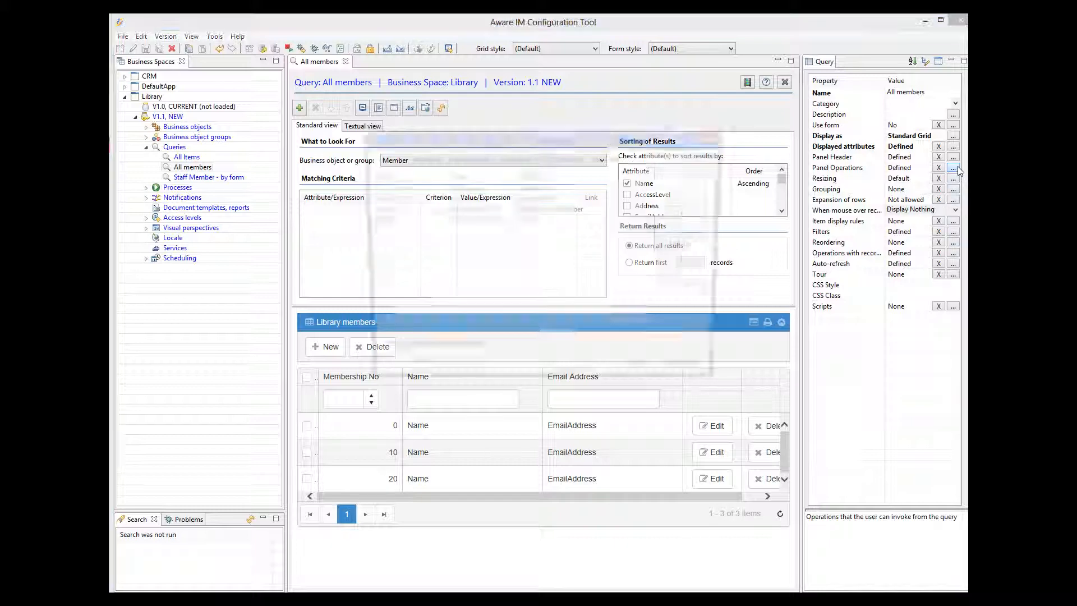
click(460, 209)
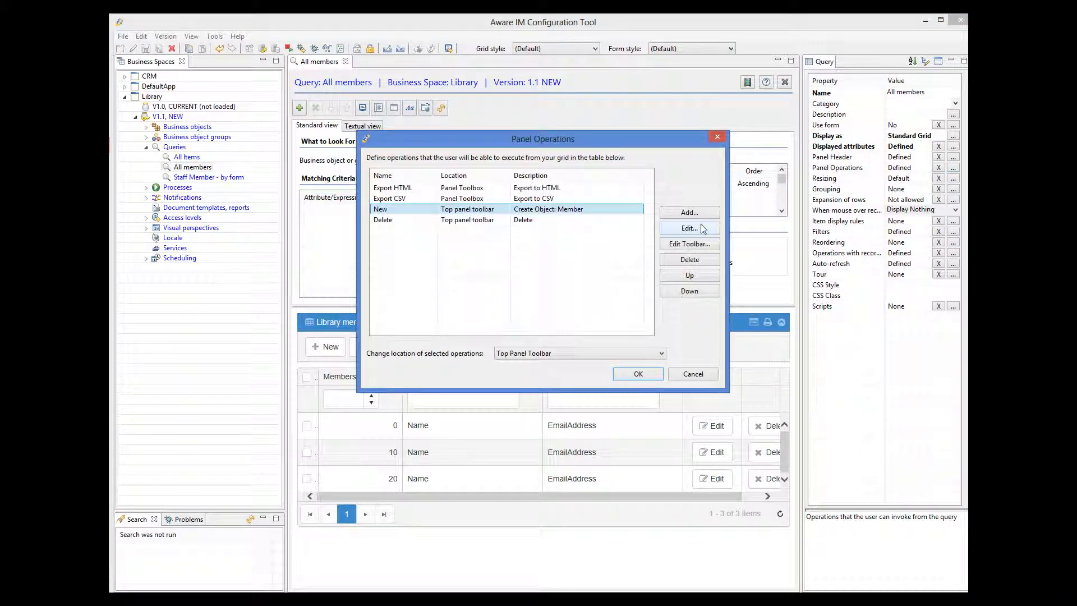
click(701, 228)
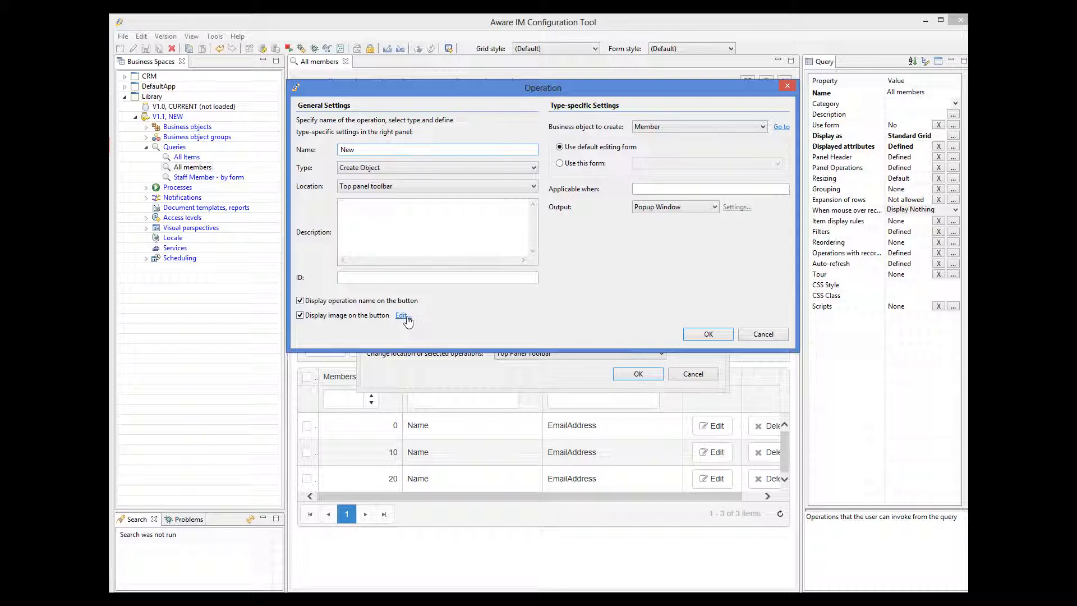
click(402, 315)
click(584, 205)
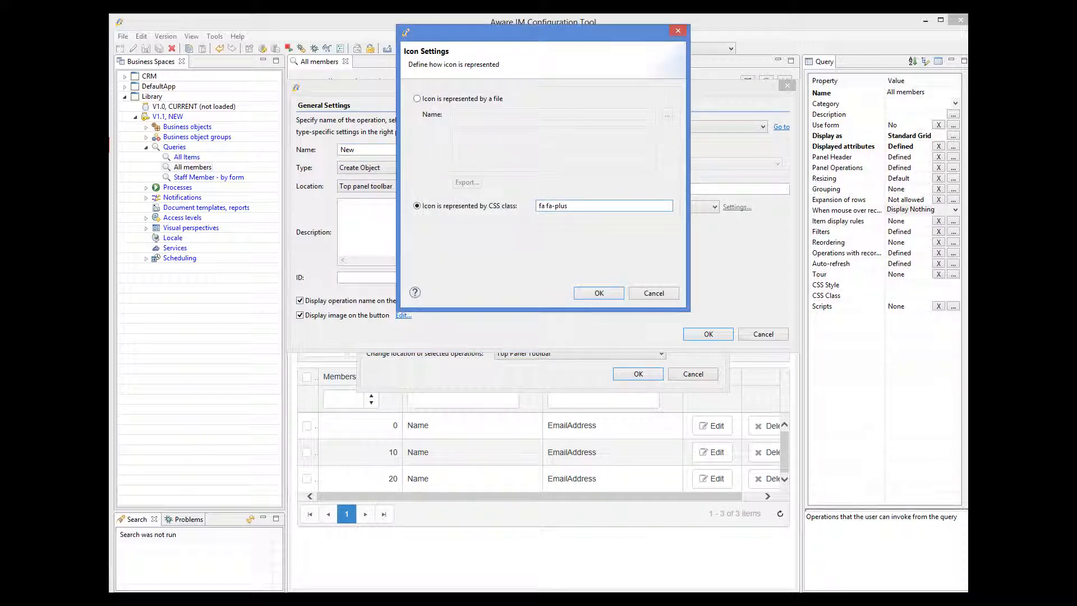
text(new-icon)
click(617, 296)
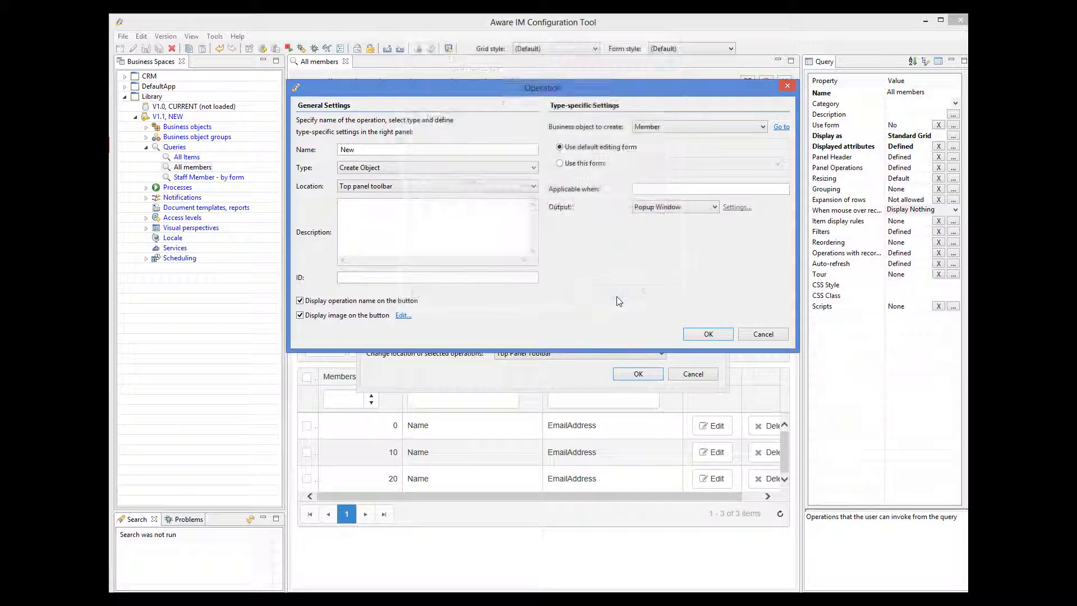
click(705, 337)
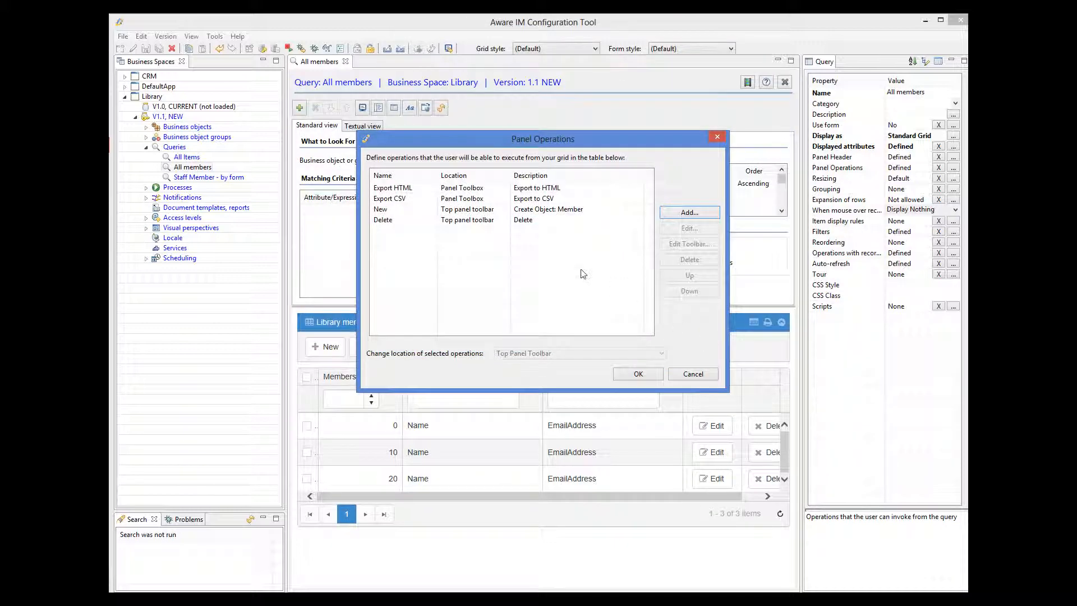
Add delete-icon to the CSS class of the Delete panel operation's icon and save the All members query.
click(487, 220)
click(682, 228)
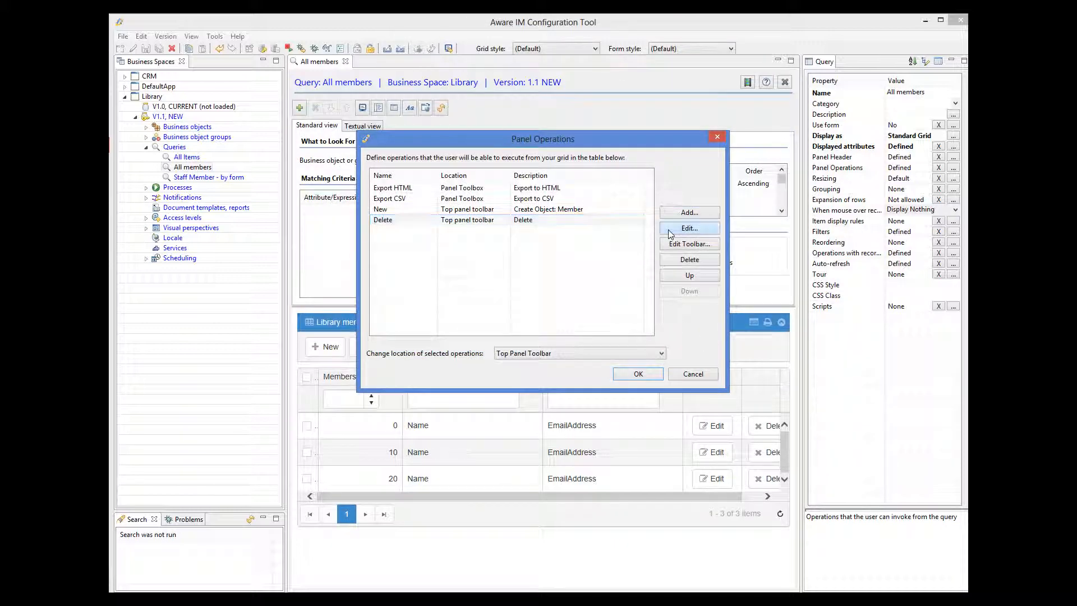
click(404, 315)
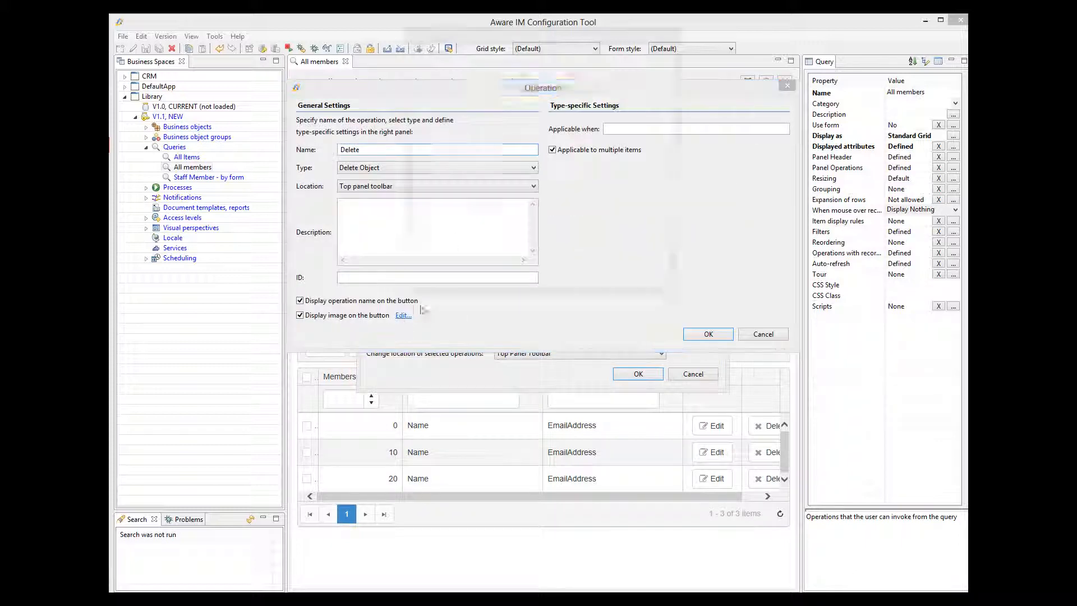
click(589, 206)
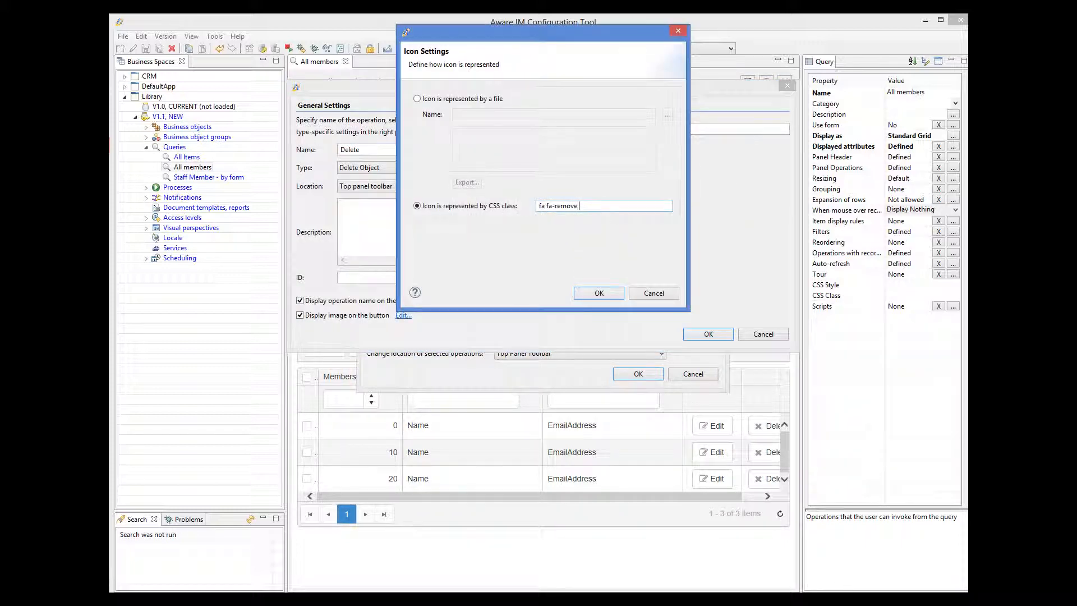
text(delete-icon)
click(614, 296)
click(705, 336)
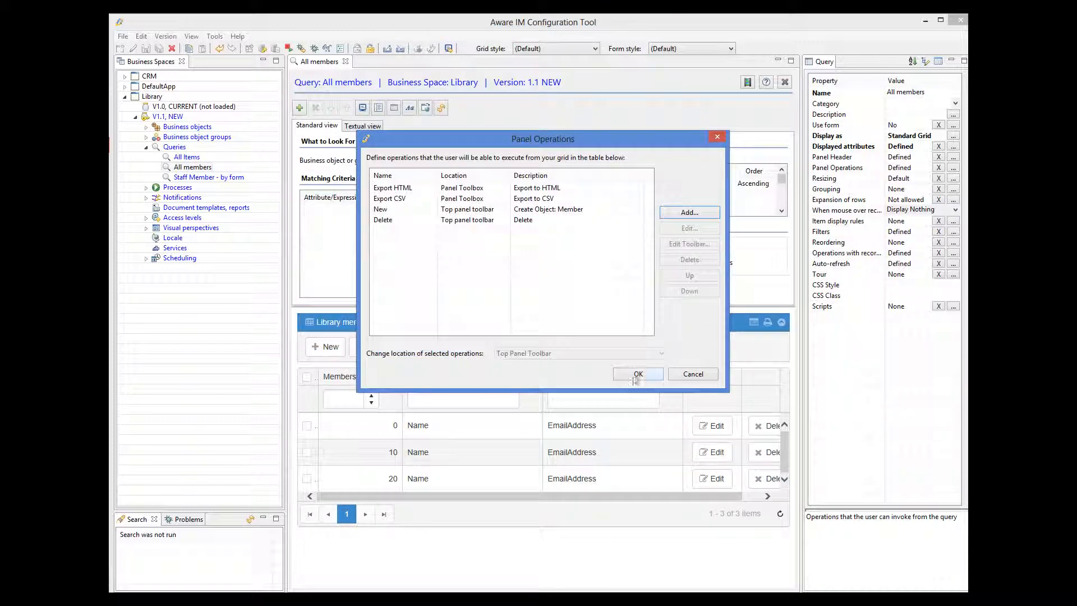
click(639, 374)
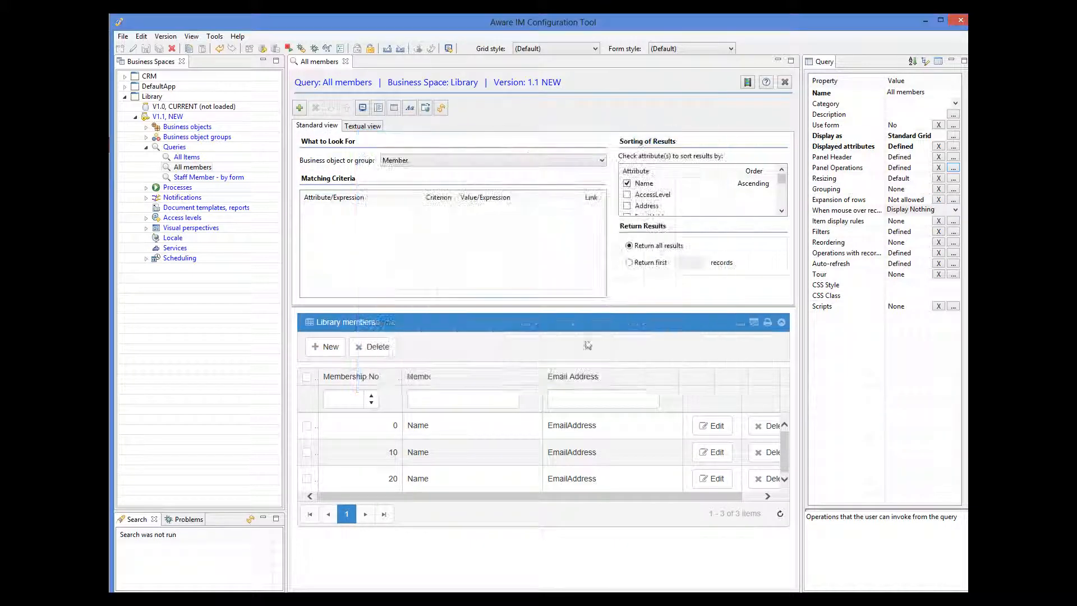
click(146, 48)
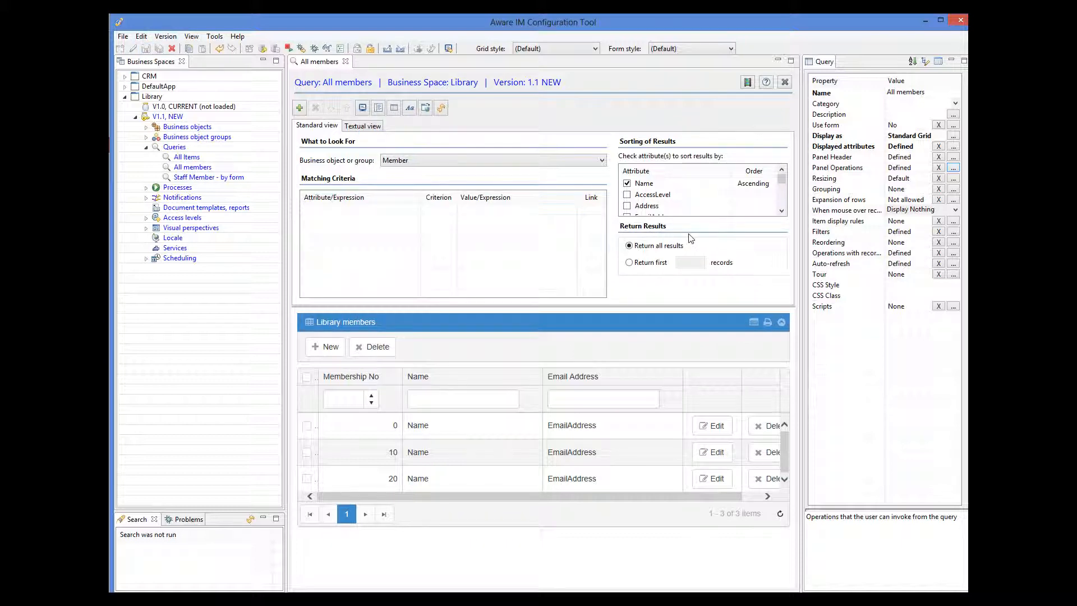